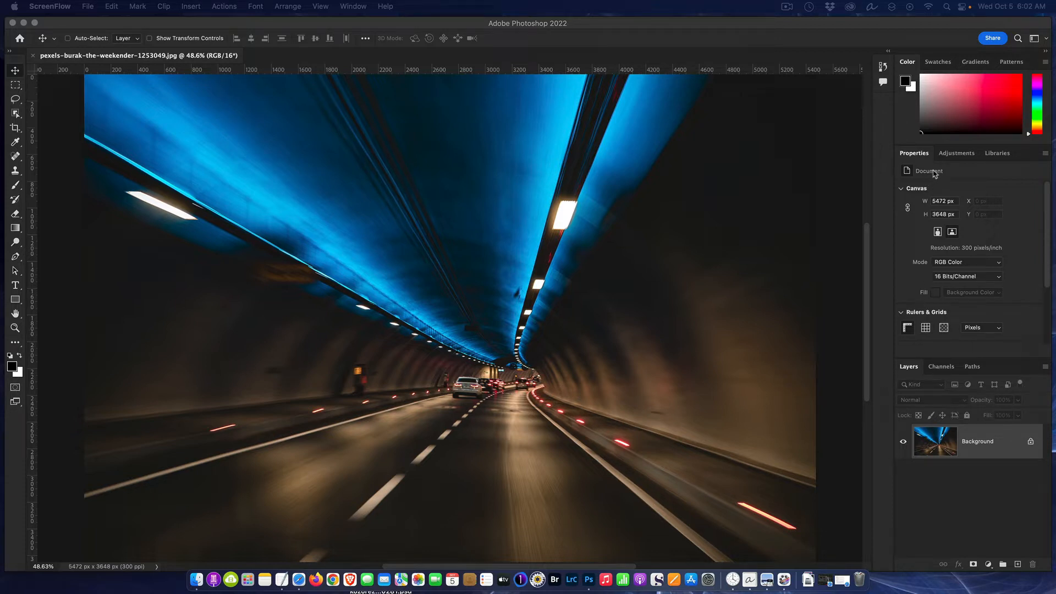
Step: Preview the photo in greyscale with a Black & White adjustment layer and delete that layer
click(960, 153)
click(960, 154)
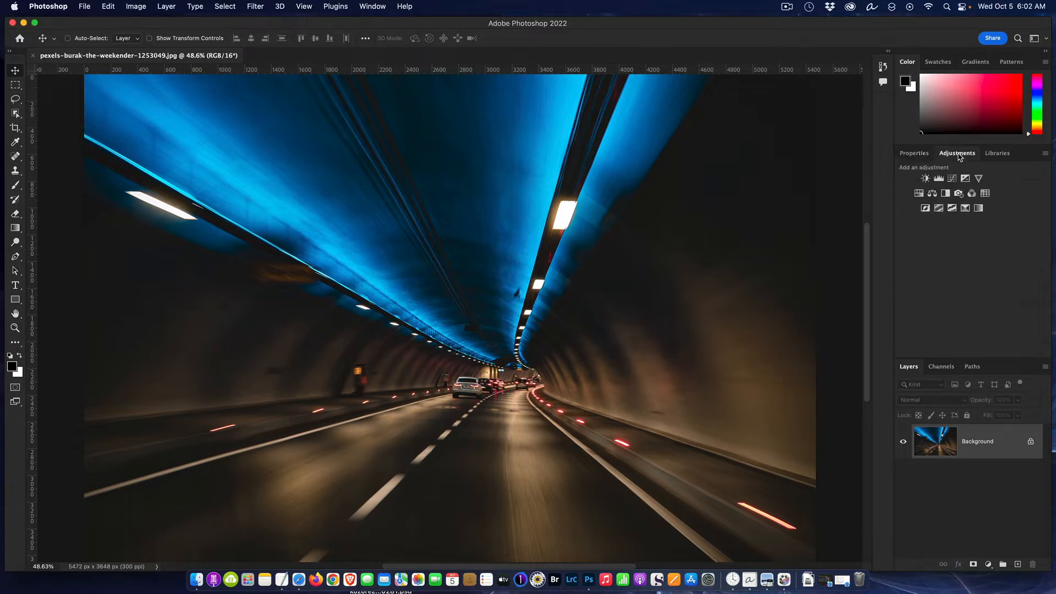
click(944, 203)
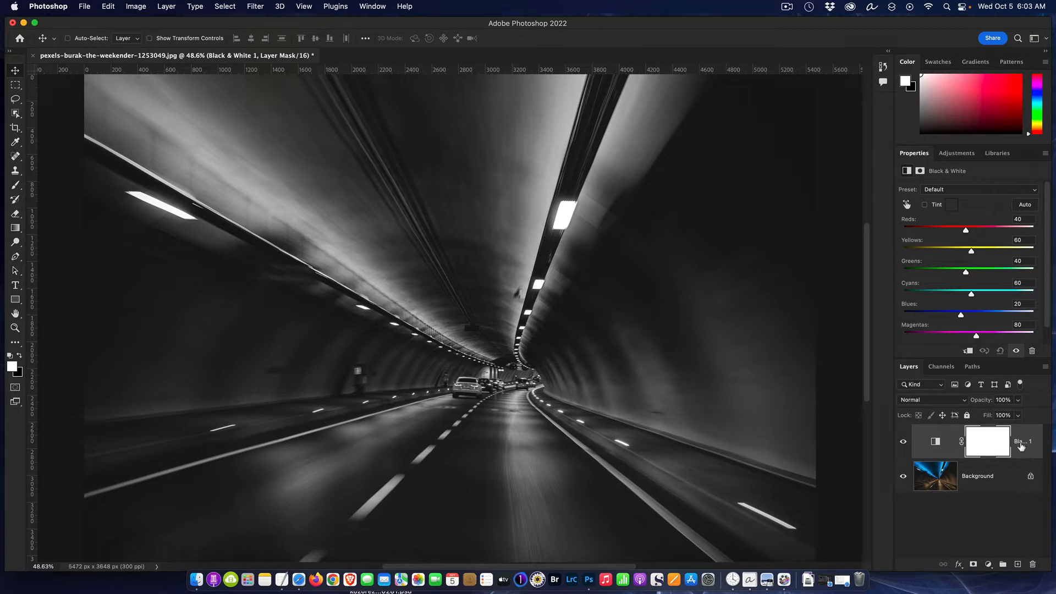
drag(1021, 446, 1031, 561)
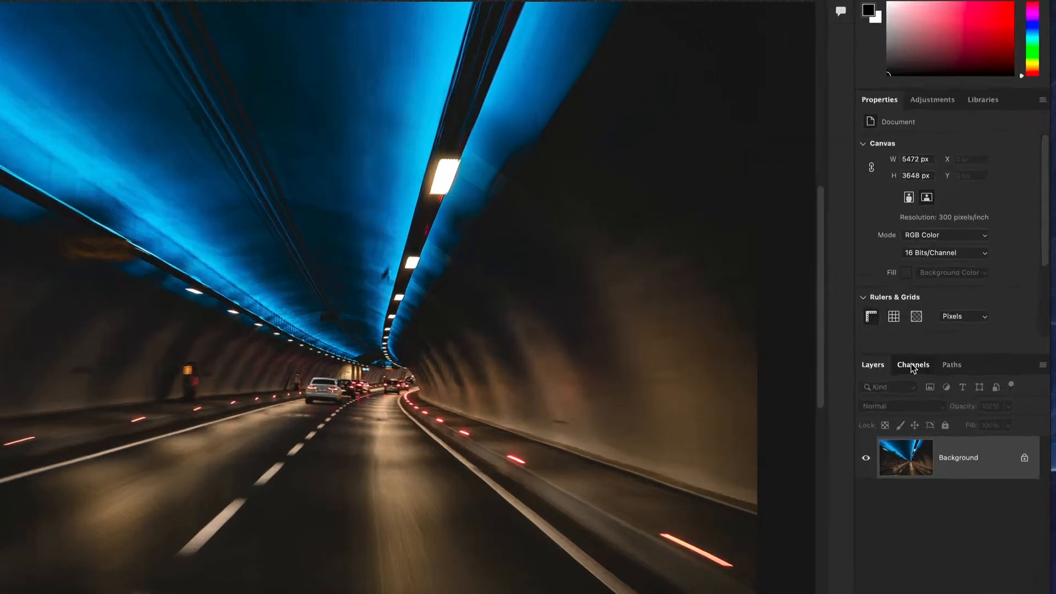
Step: Load the luminosity of the RGB composite channel as a selection and save it as a new alpha channel
click(941, 367)
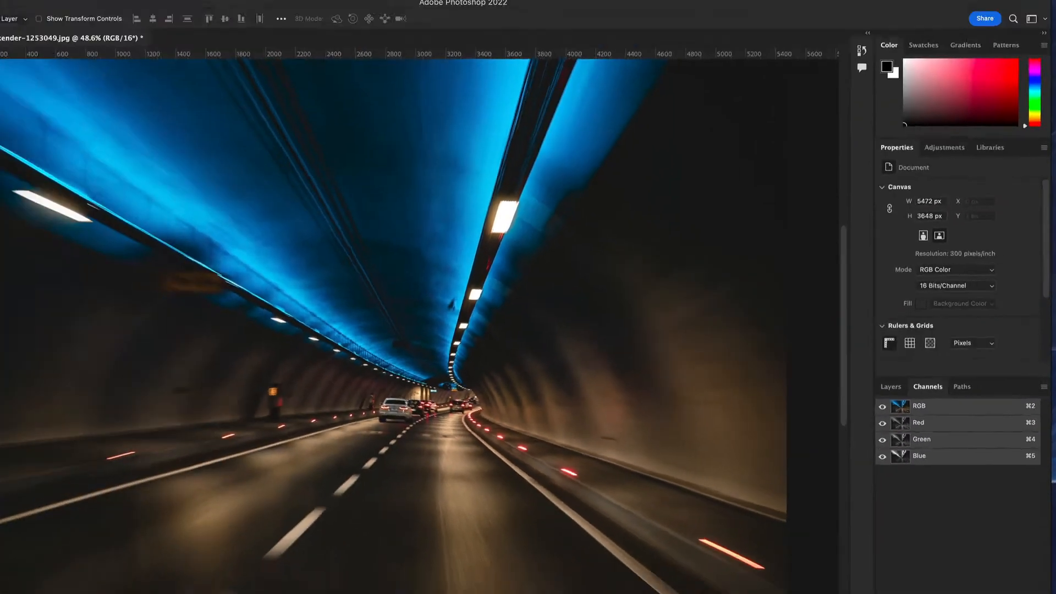
click(374, 31)
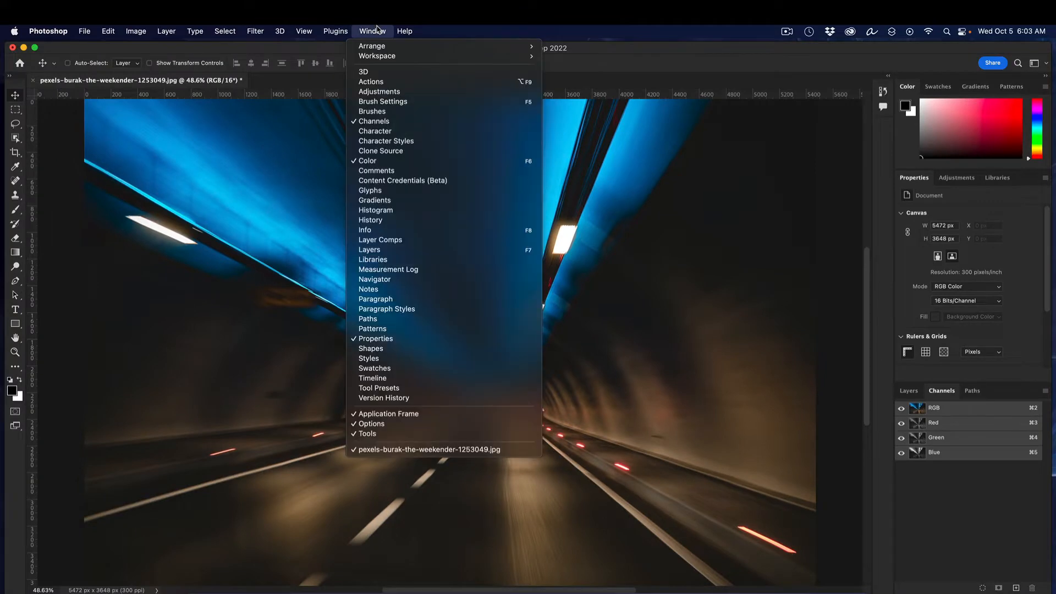
click(407, 120)
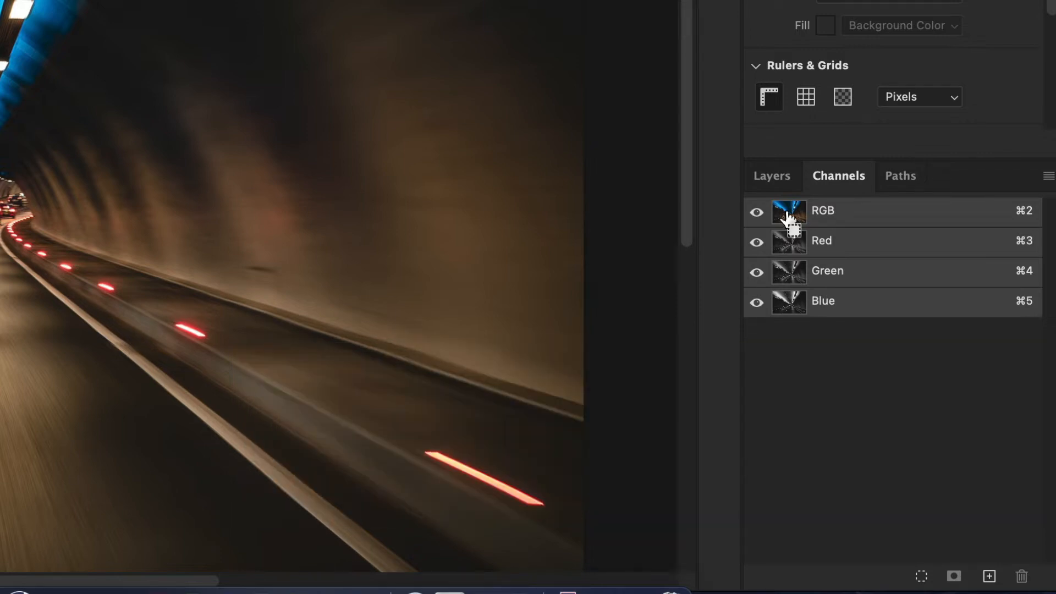
super+click(787, 219)
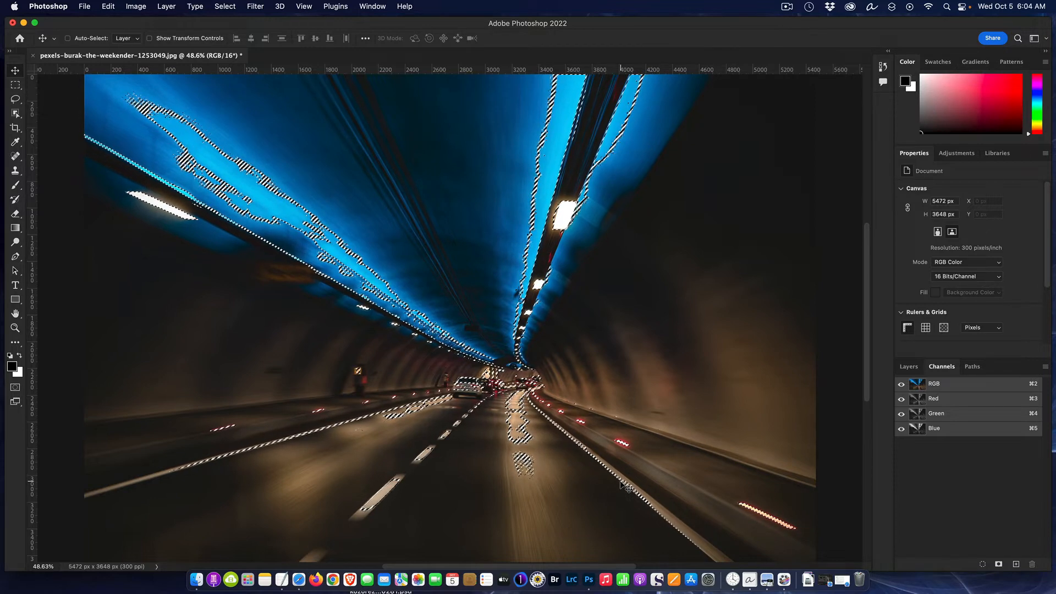
click(998, 566)
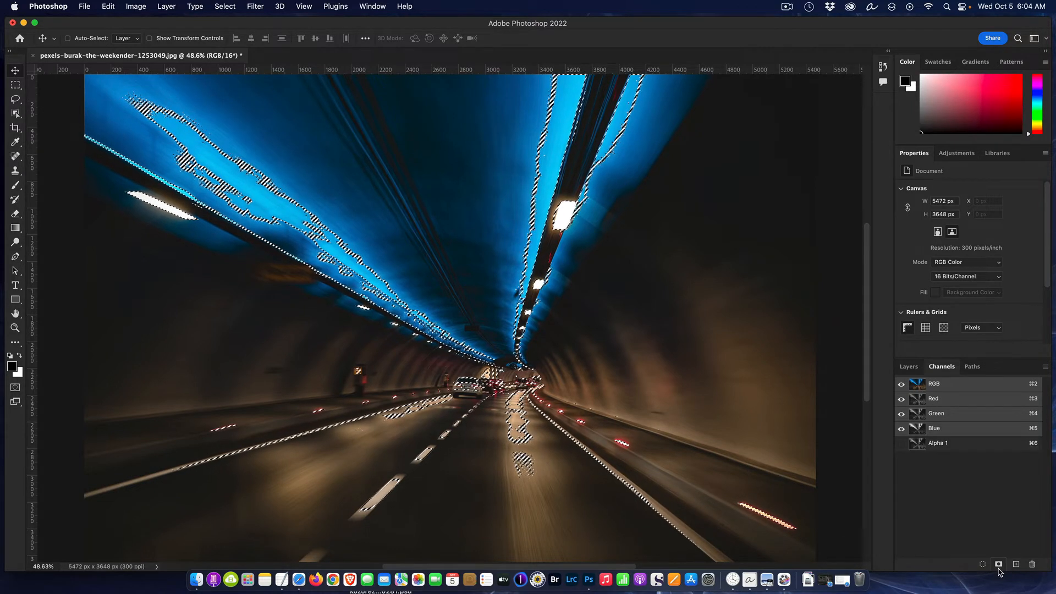
Step: Rename the new alpha channel to Lights 1 and clear the selection
click(936, 443)
double_click(936, 443)
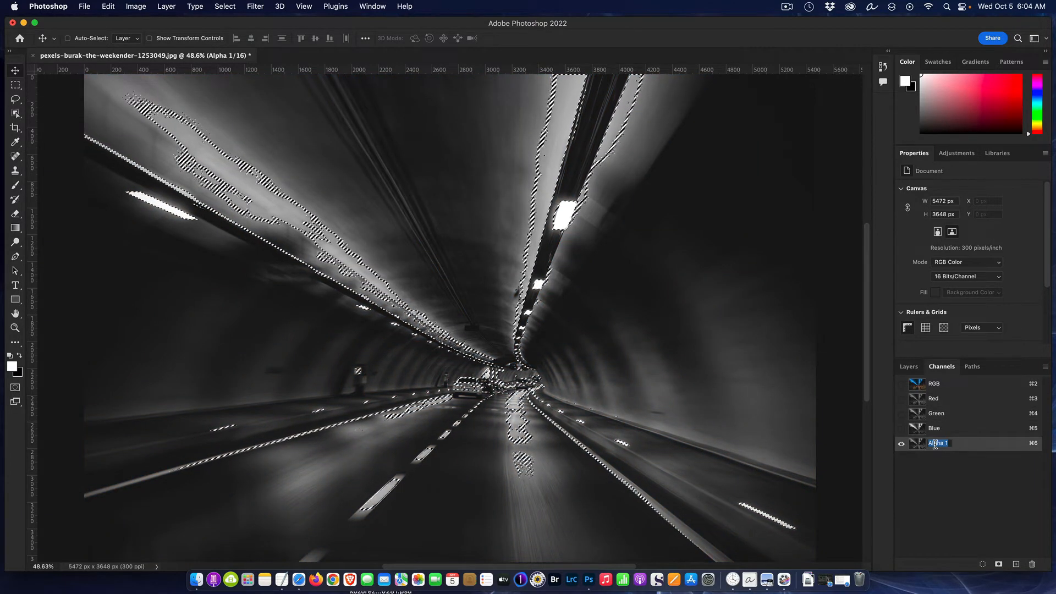
text(Lights)
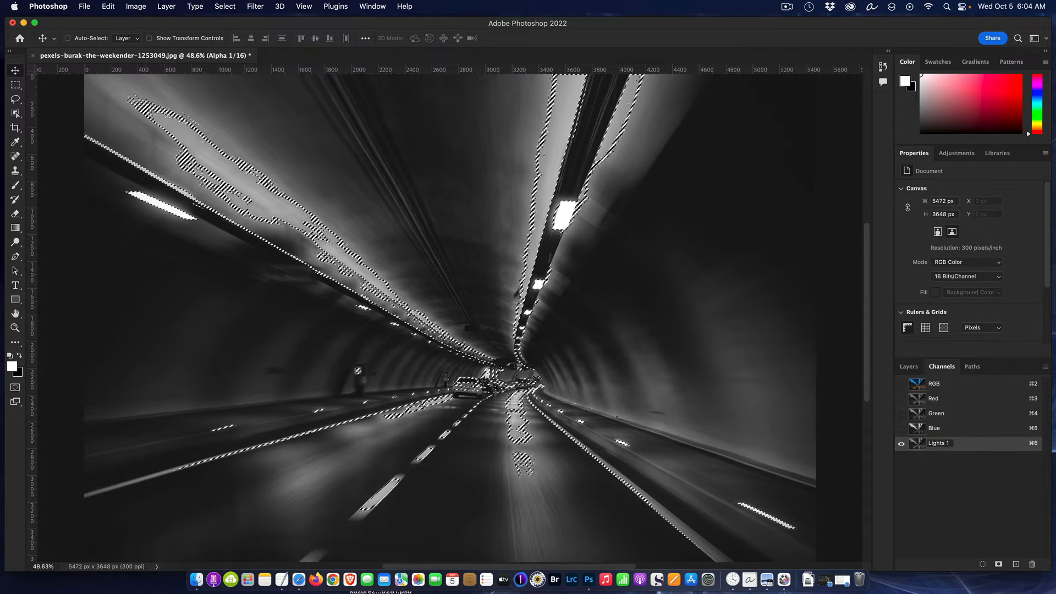
text( 1)
key(Return)
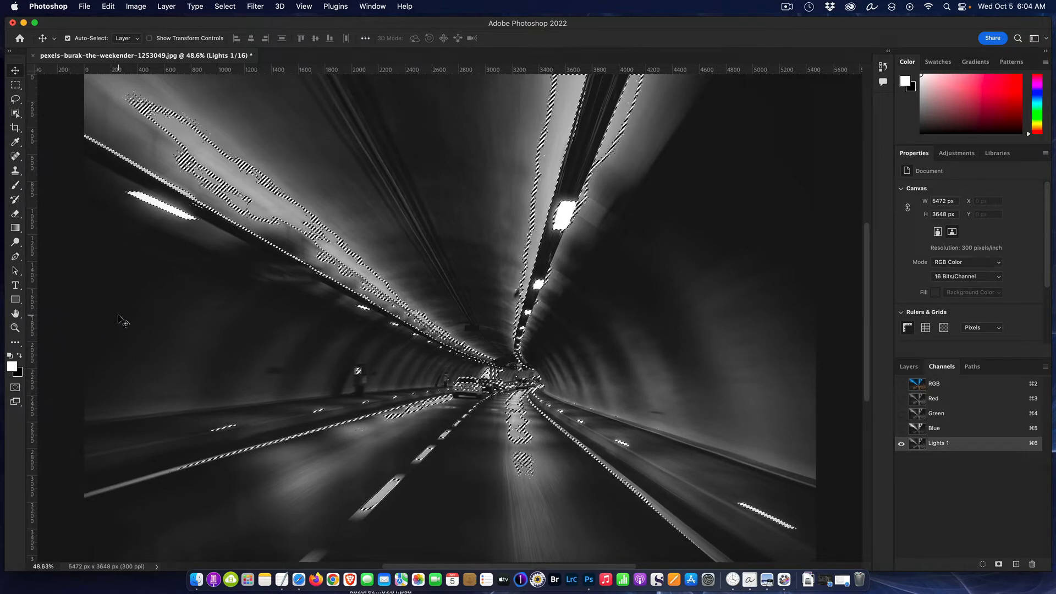
key(super+d)
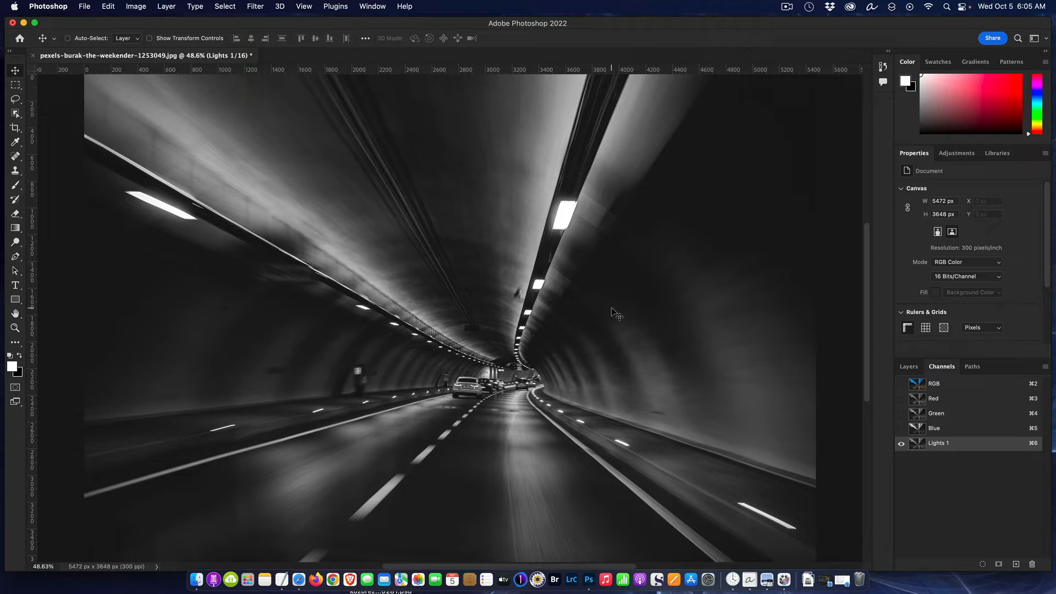
Step: Load the Lights 1 channel as a selection and add a Curves adjustment layer masked by it
super+click(921, 447)
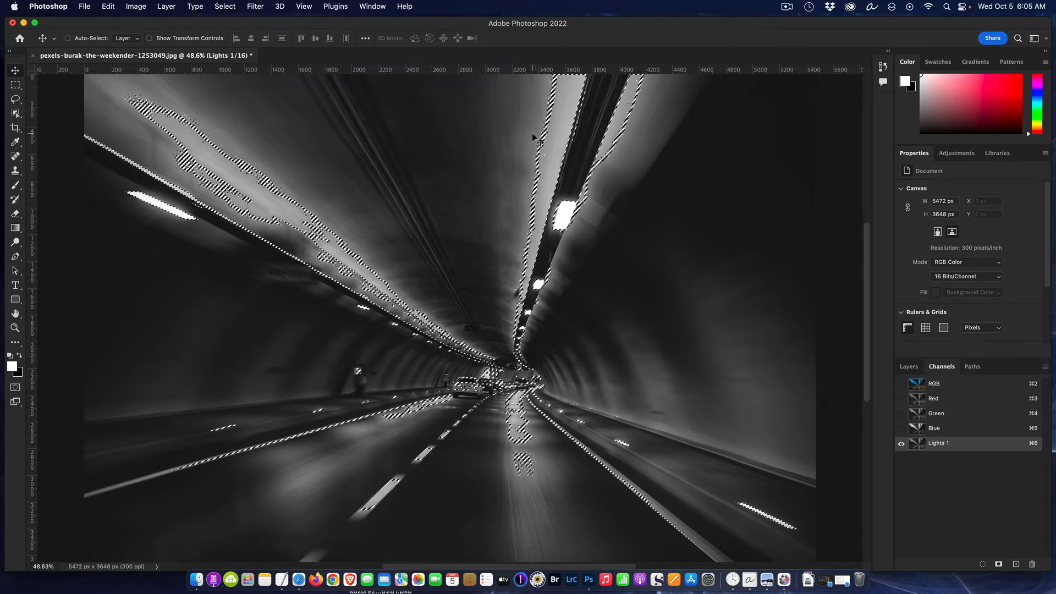
click(907, 367)
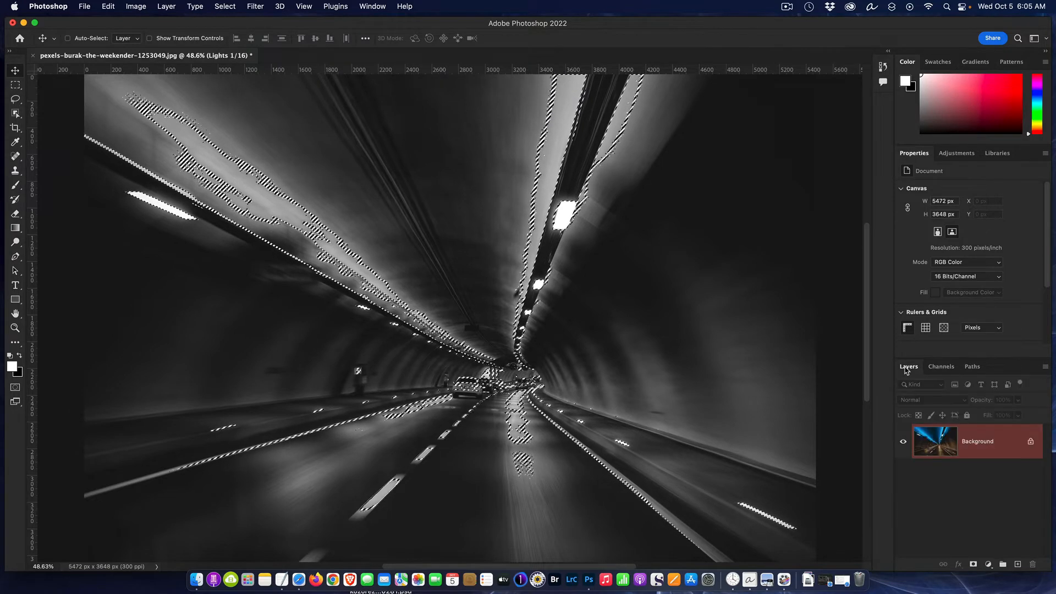
click(951, 157)
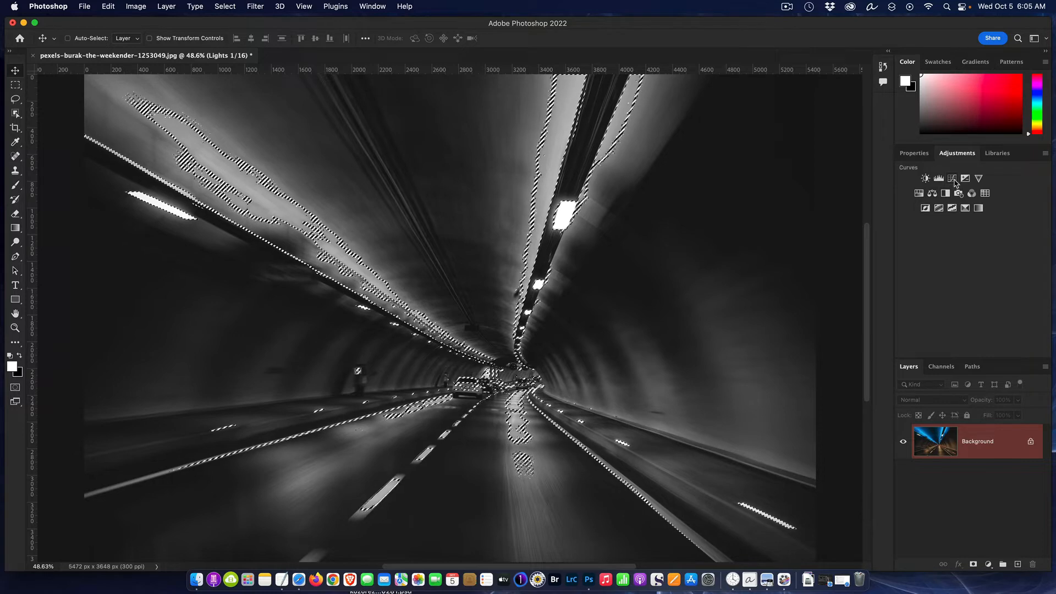
click(951, 178)
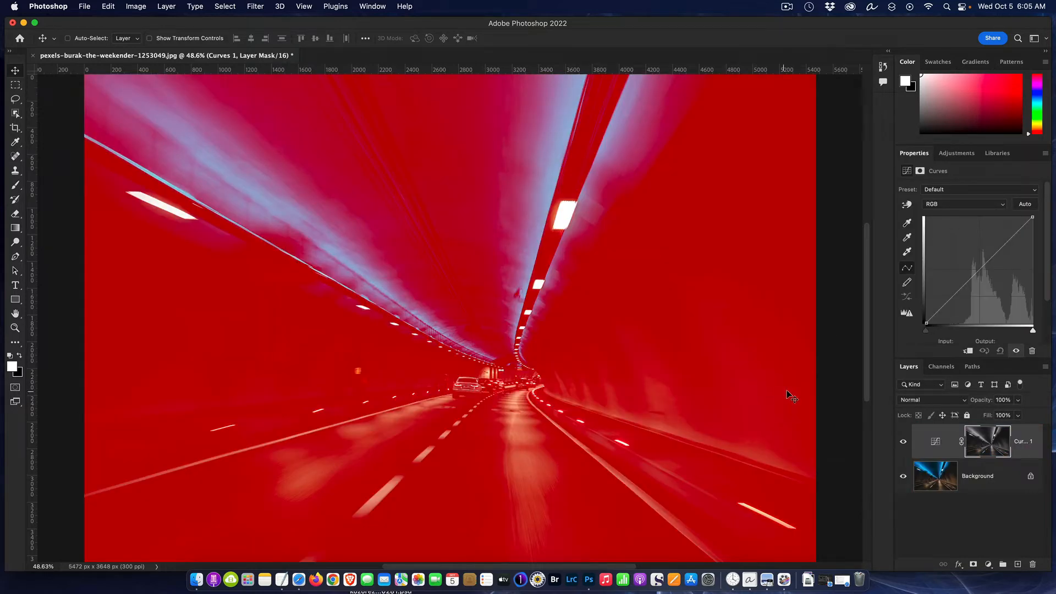
Step: Try darkening the midtones with the masked RGB curve, bring it back near the diagonal, and delete the Curves layer
click(937, 443)
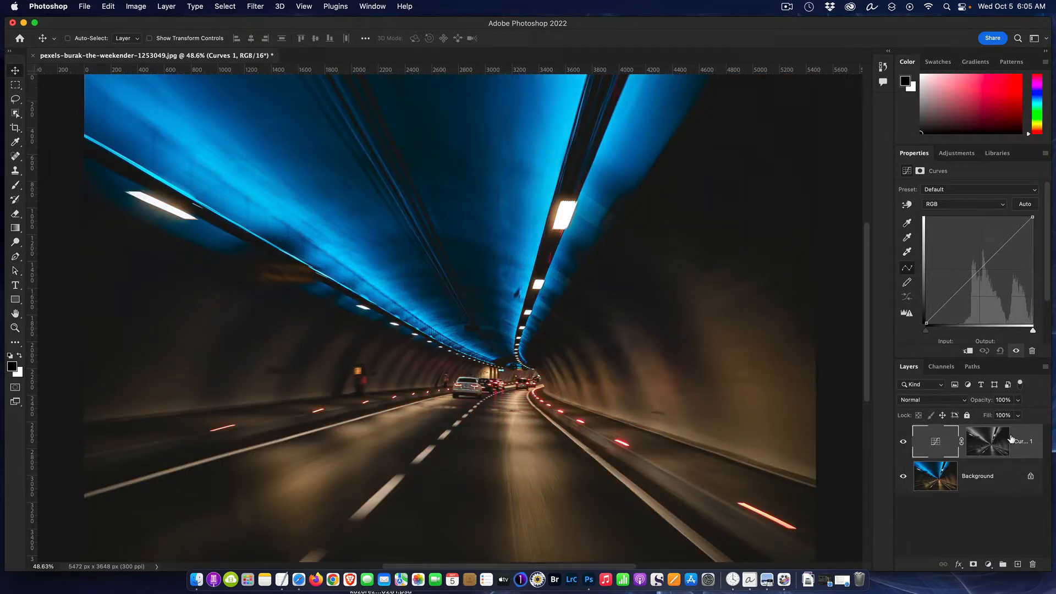
click(978, 270)
mouse_move(977, 270)
mouse_down()
mouse_move(999, 299)
mouse_move(969, 246)
mouse_move(1004, 292)
mouse_move(976, 245)
mouse_move(986, 282)
mouse_up()
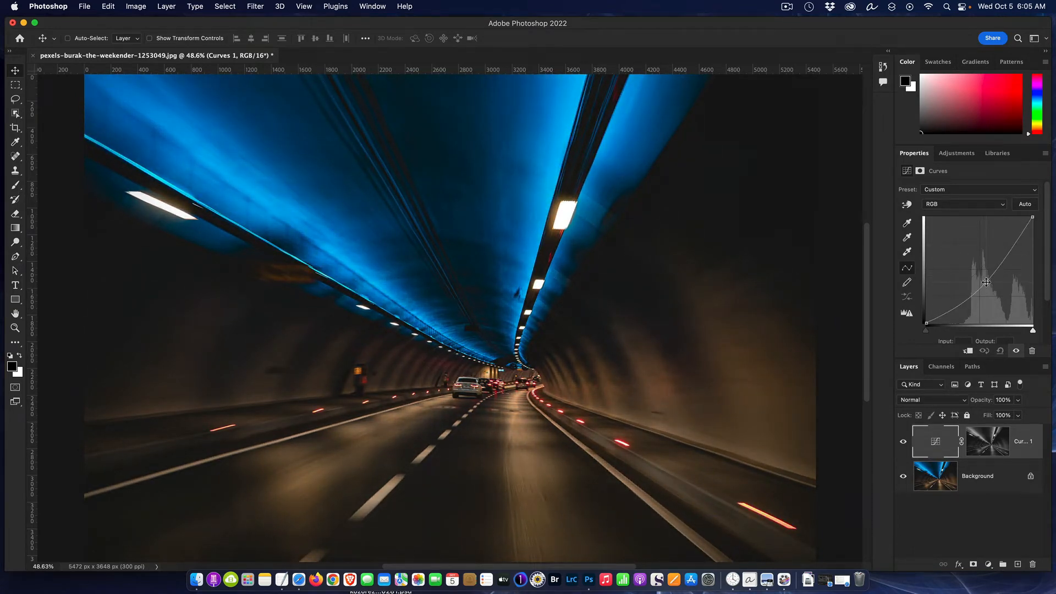
mouse_move(986, 282)
mouse_down()
mouse_move(975, 255)
mouse_move(982, 273)
mouse_up()
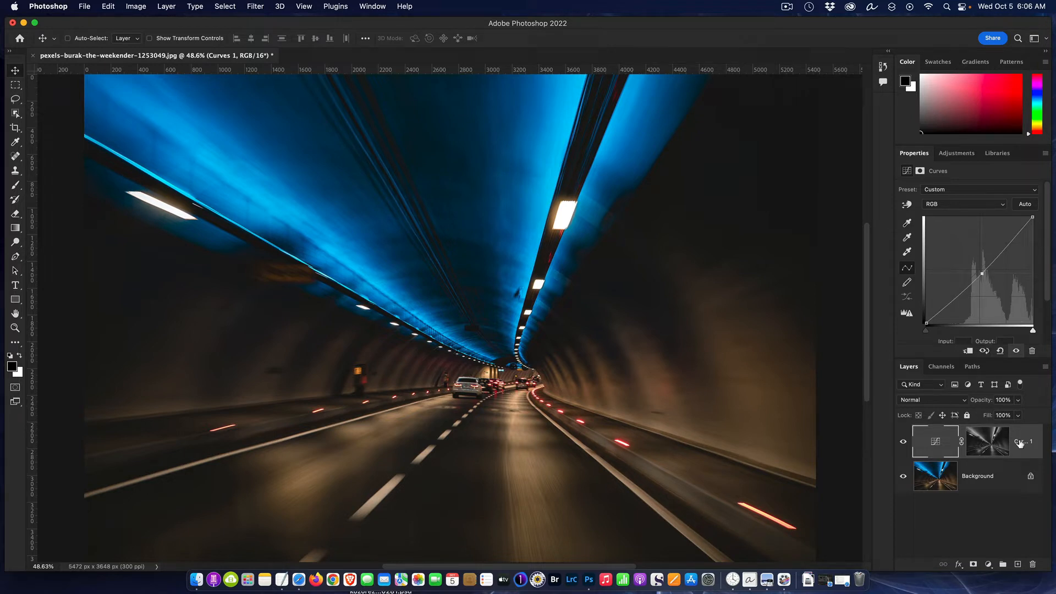
drag(1019, 443, 1036, 564)
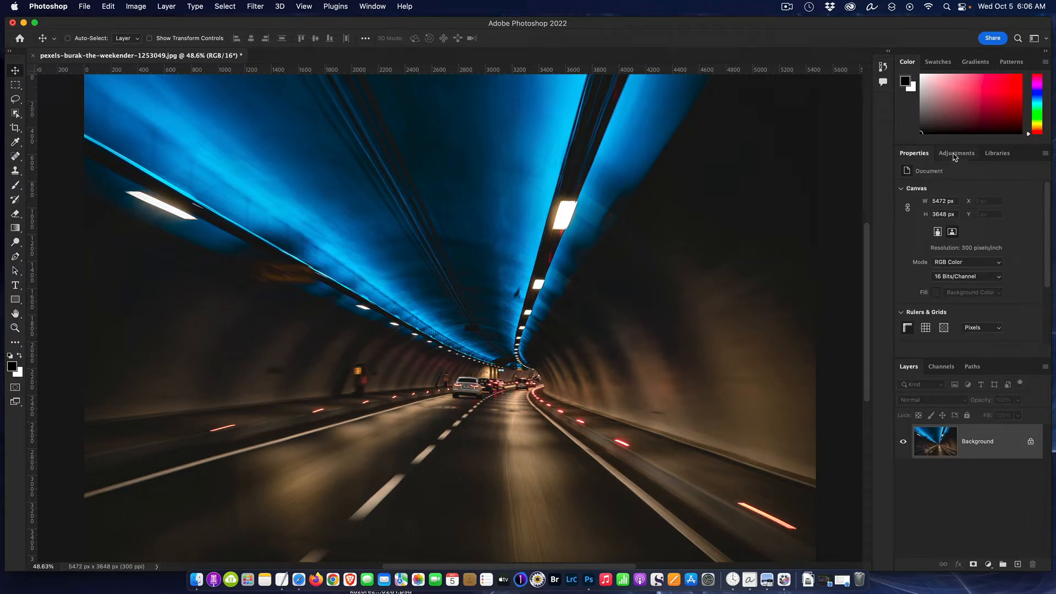
Step: Load the Lights 1 channel as a selection and subtract Lights 1 from it to isolate the brighter tones
click(941, 366)
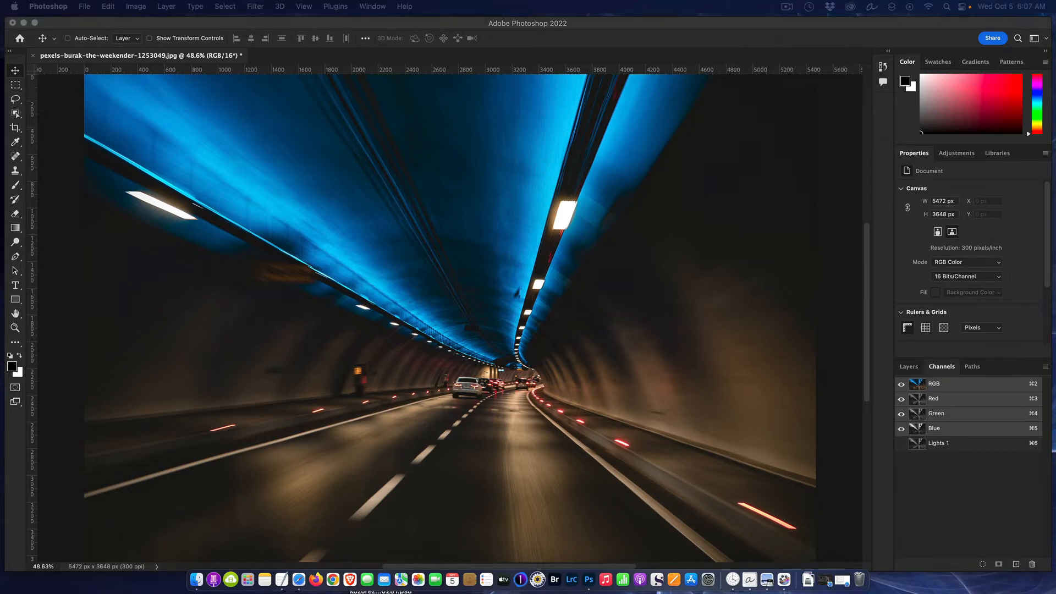
super+click(917, 447)
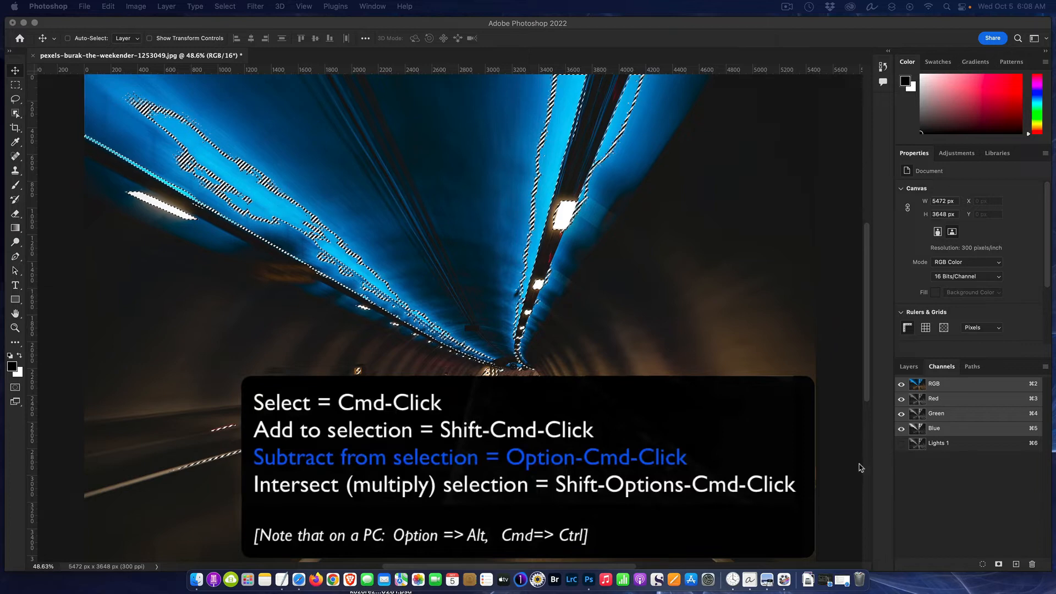
click(944, 444)
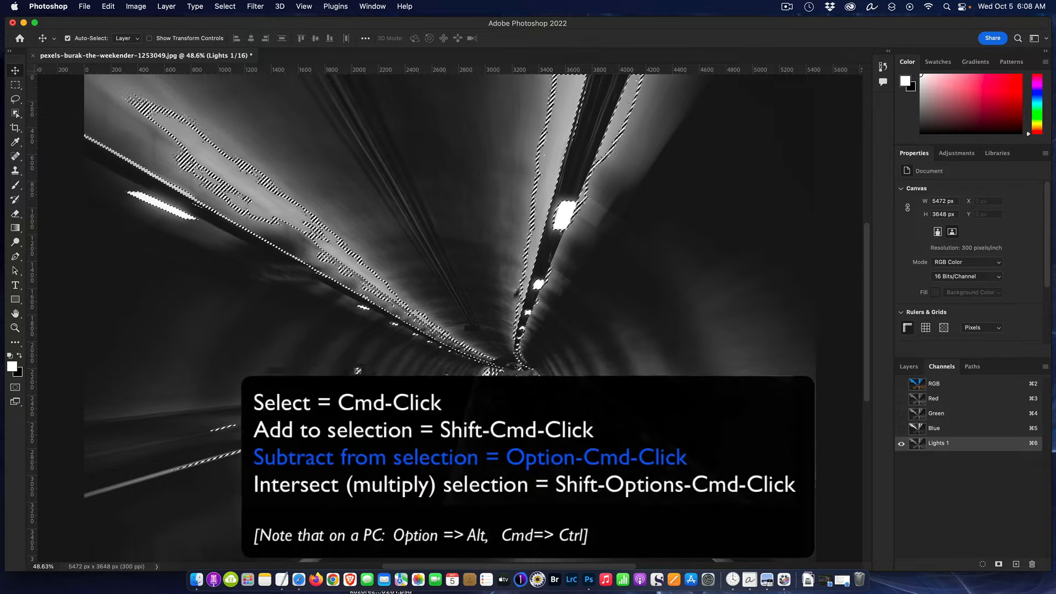
alt+super+click(922, 444)
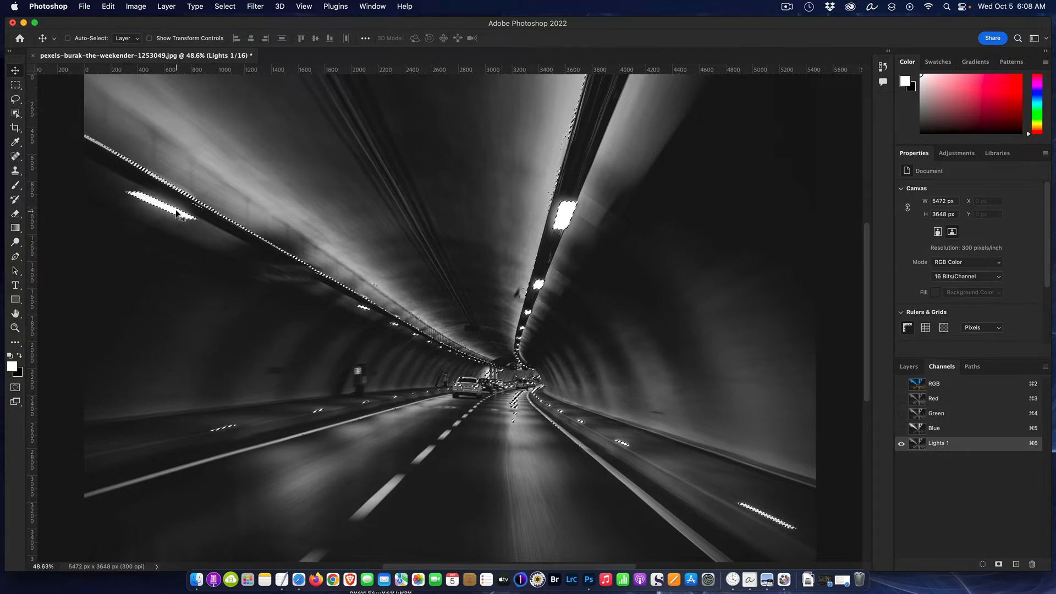
scroll(590, 369, up, 5)
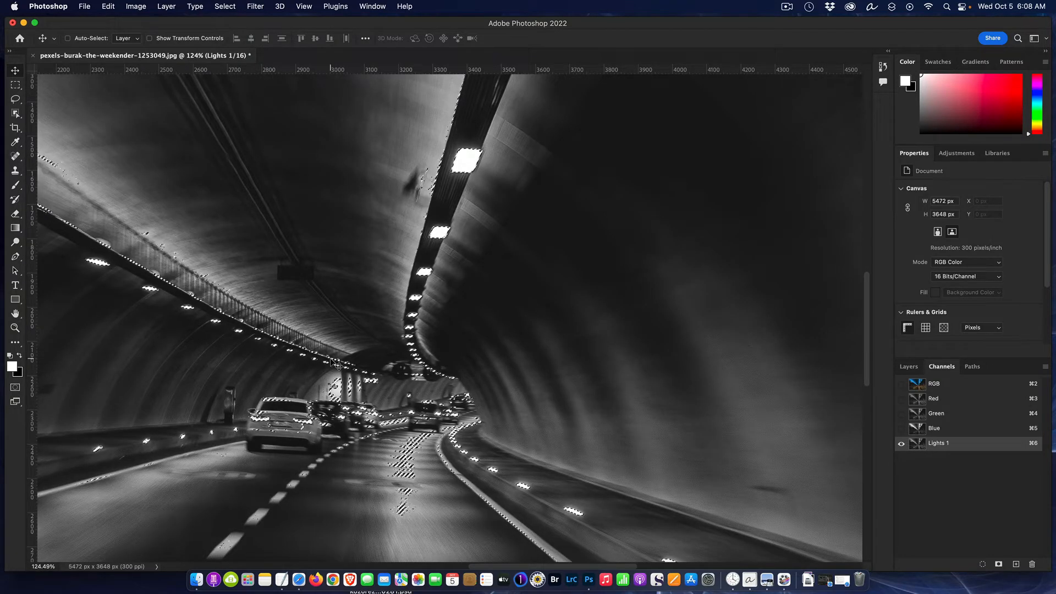
scroll(335, 361, down, 3)
scroll(335, 361, down, 2)
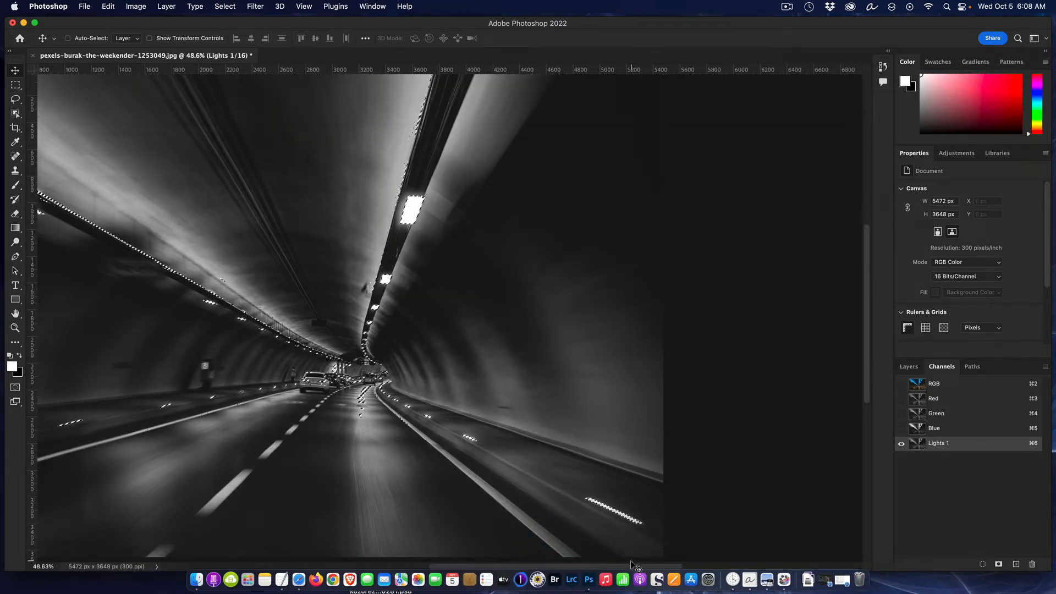
drag(631, 565, 562, 565)
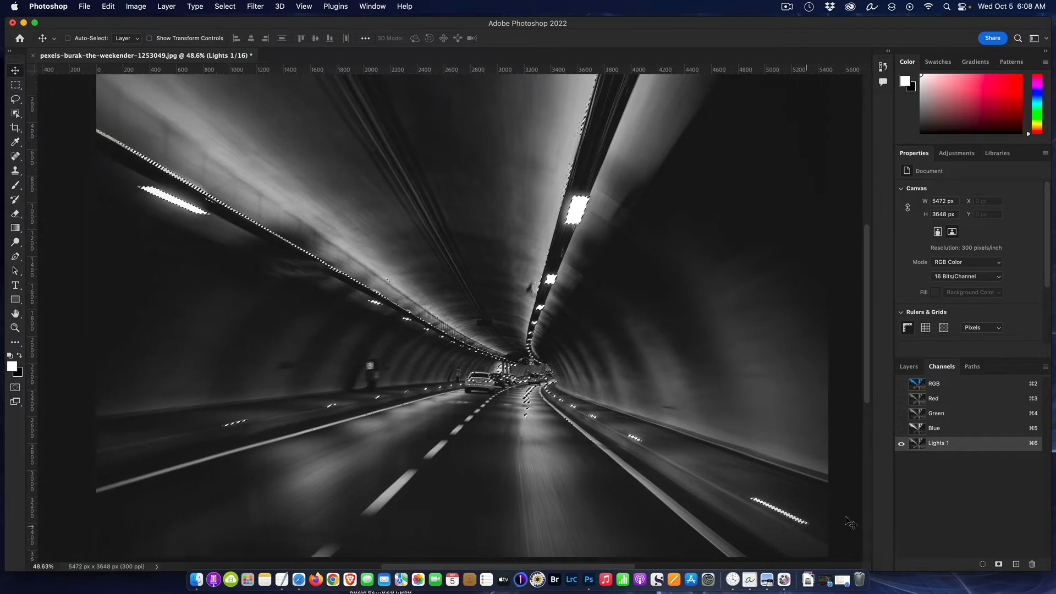
Step: Save the narrowed selection as a new alpha channel named Lights 2
click(998, 565)
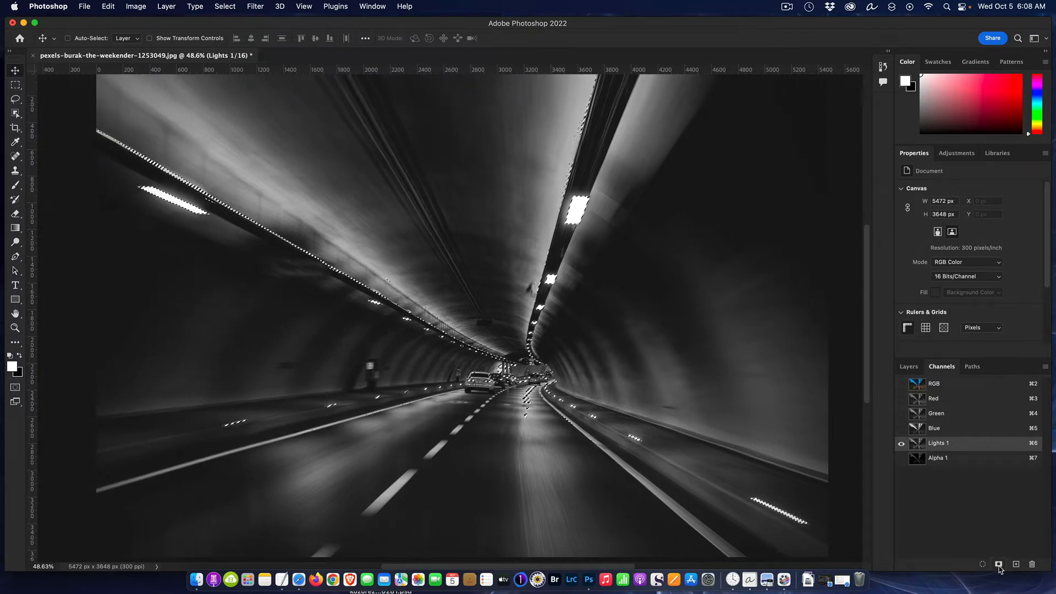
double_click(937, 459)
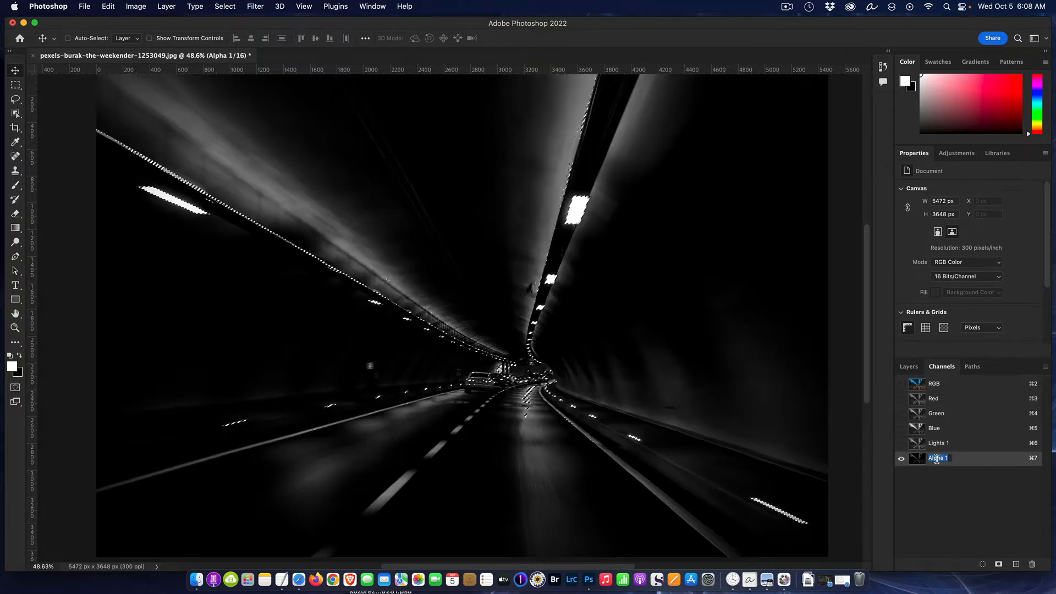
text(Li)
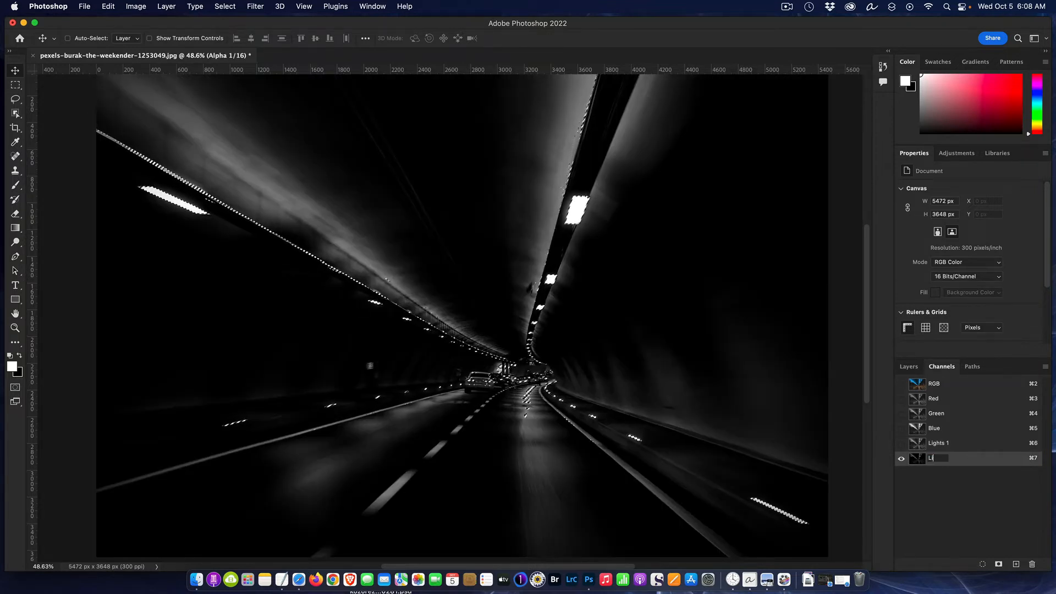
text(ghts 2)
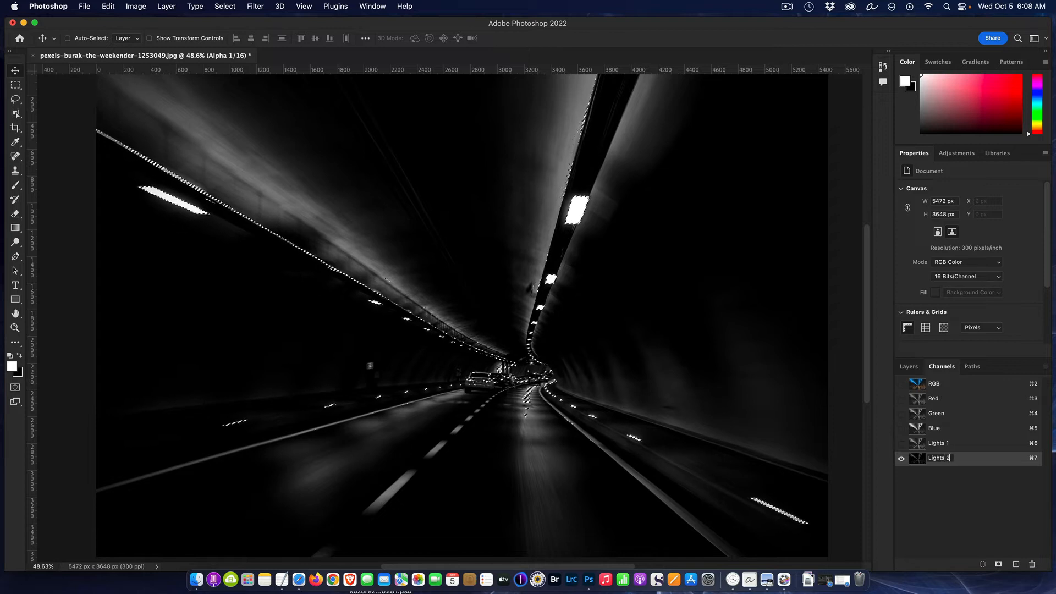
key(Return)
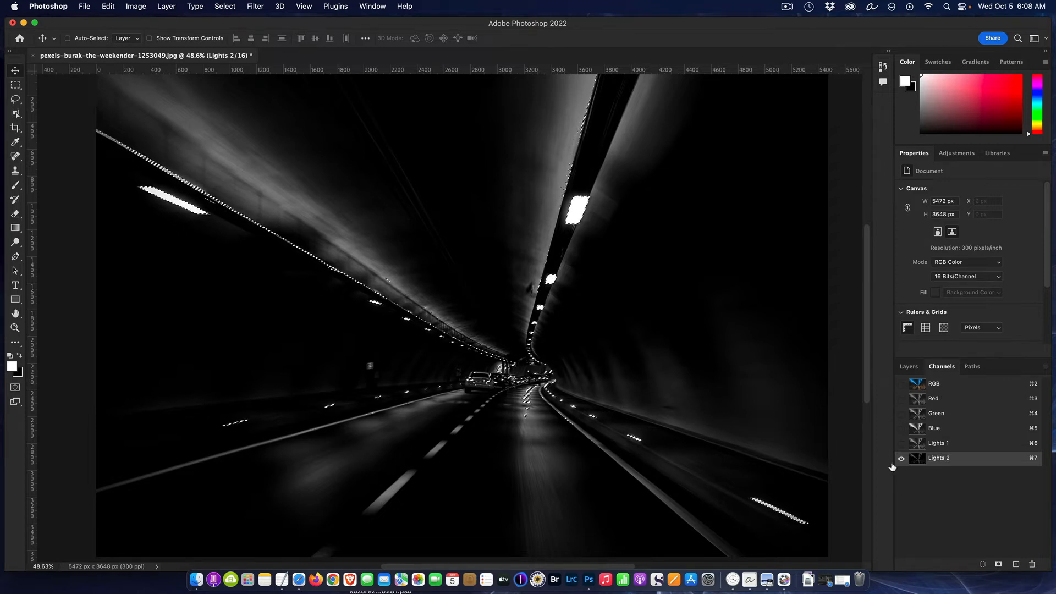
Step: Compare the Lights 1 and Lights 2 channels in the image and clear the selection
click(942, 443)
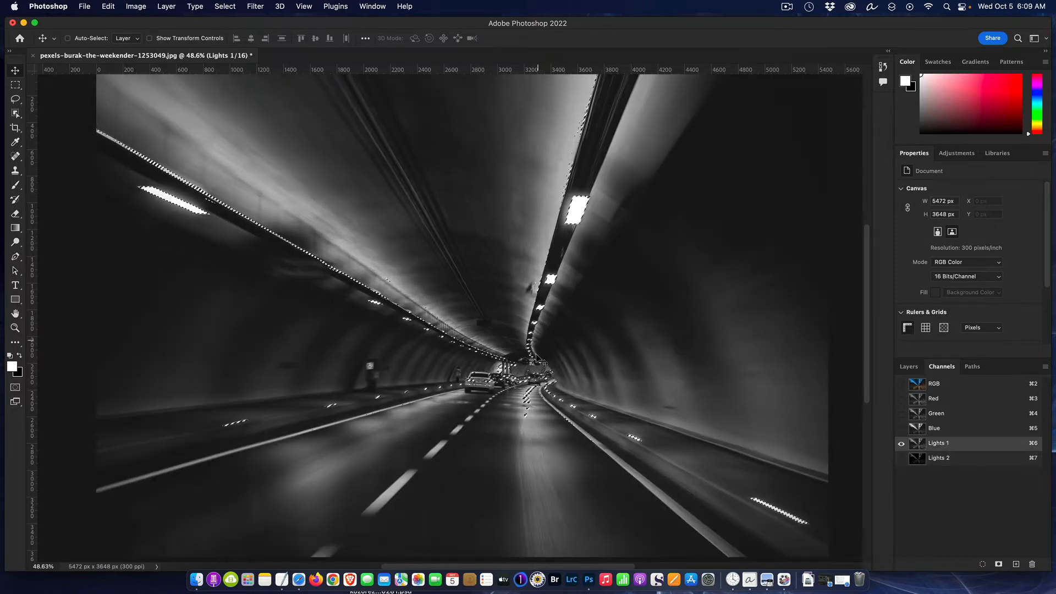
click(944, 459)
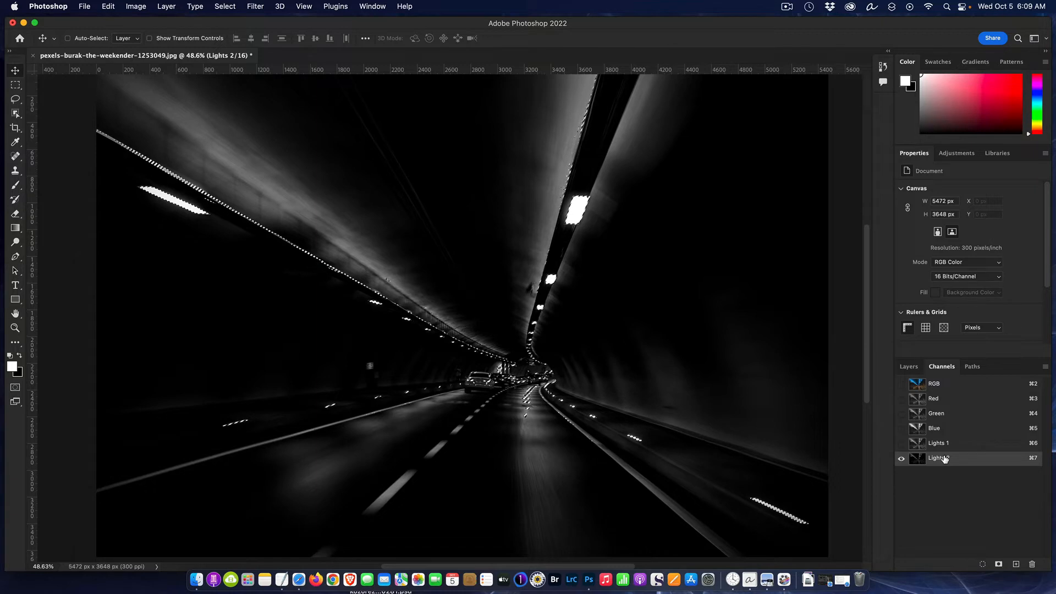
key(super+d)
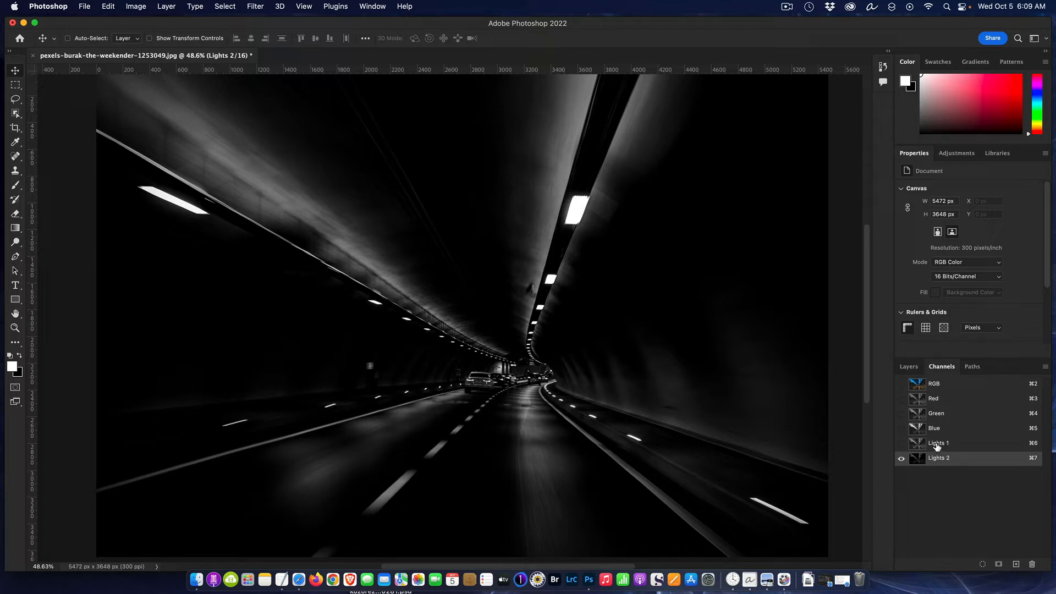
Step: Load the Lights 2 channel as a selection and intersect it with Lights 2 again to isolate the brightest tones
click(936, 444)
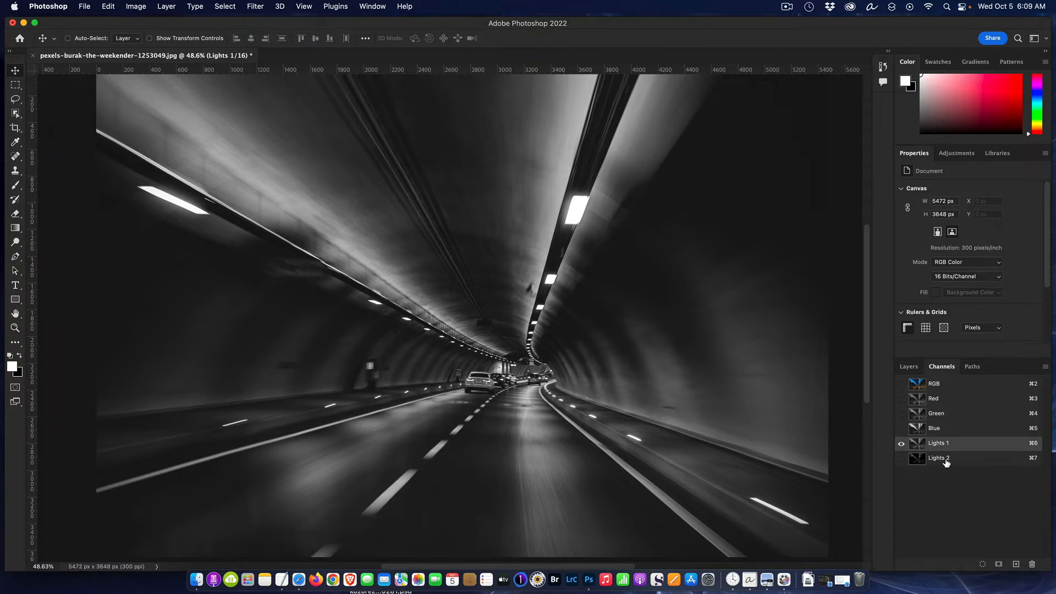
click(946, 463)
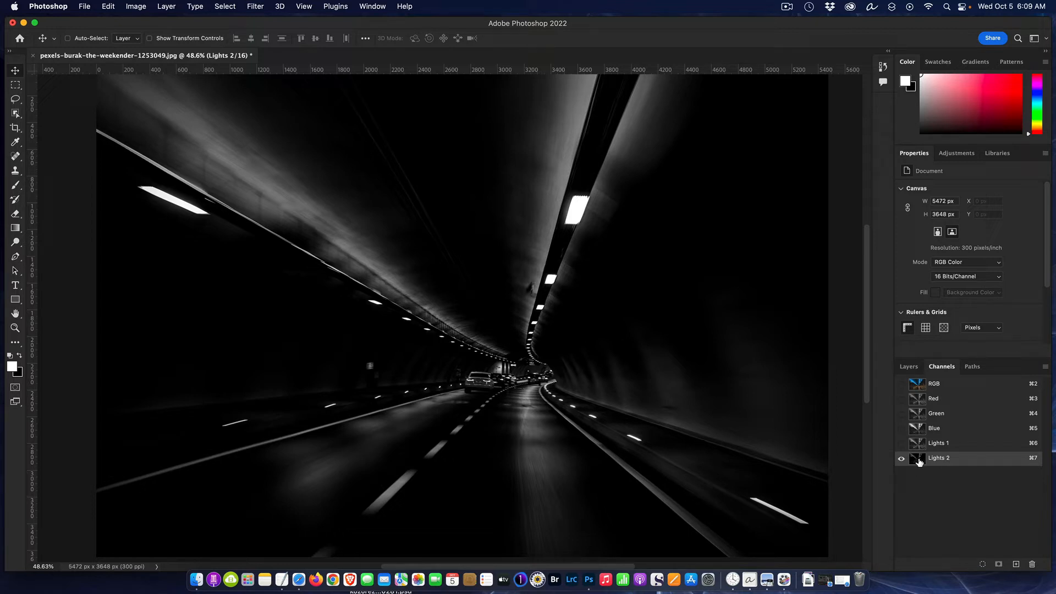
super+click(919, 462)
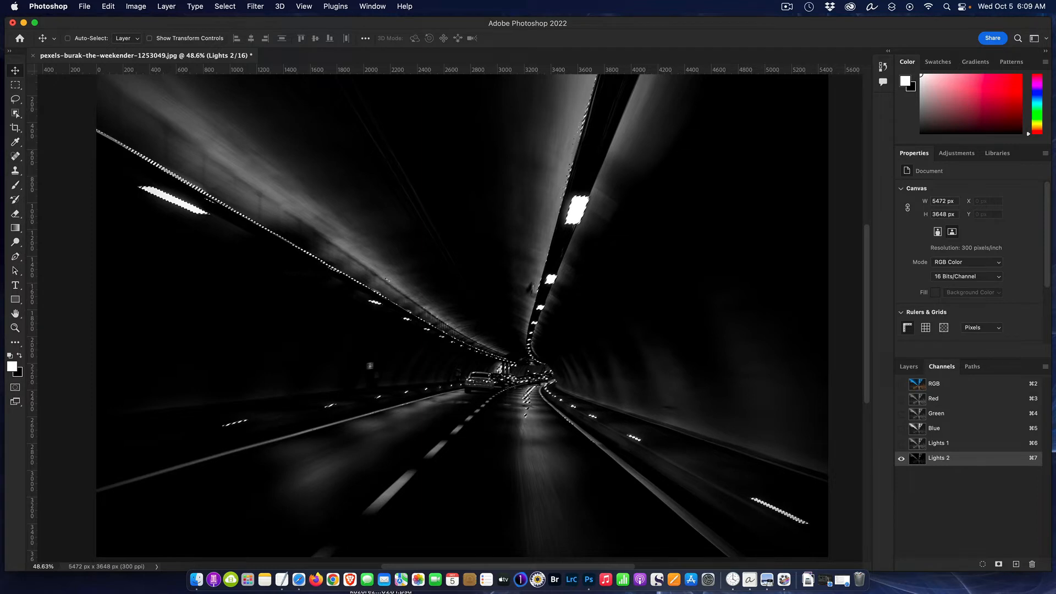
key(super)
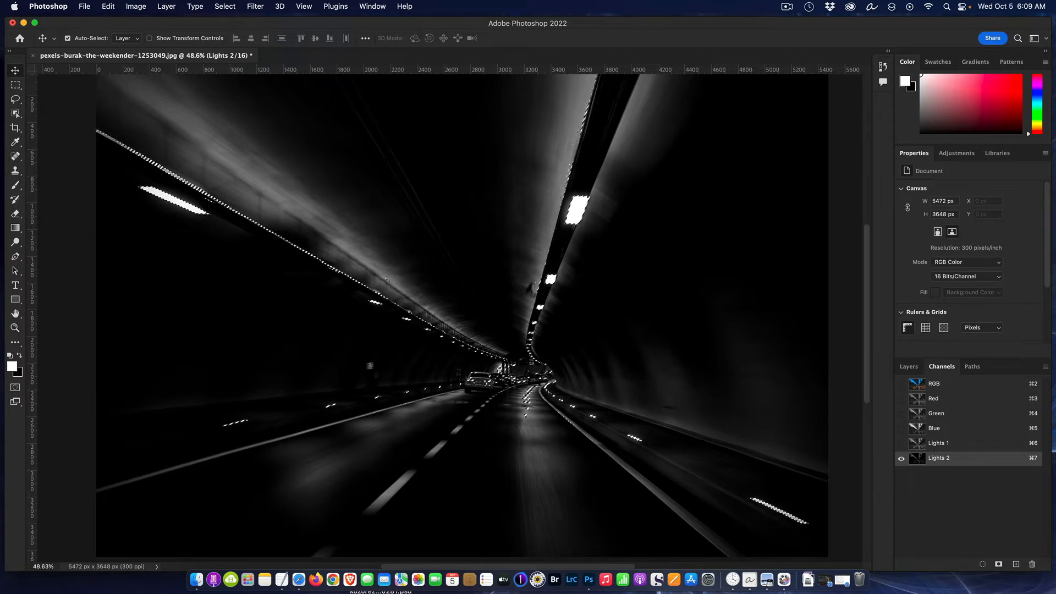
alt+shift+super+click(917, 460)
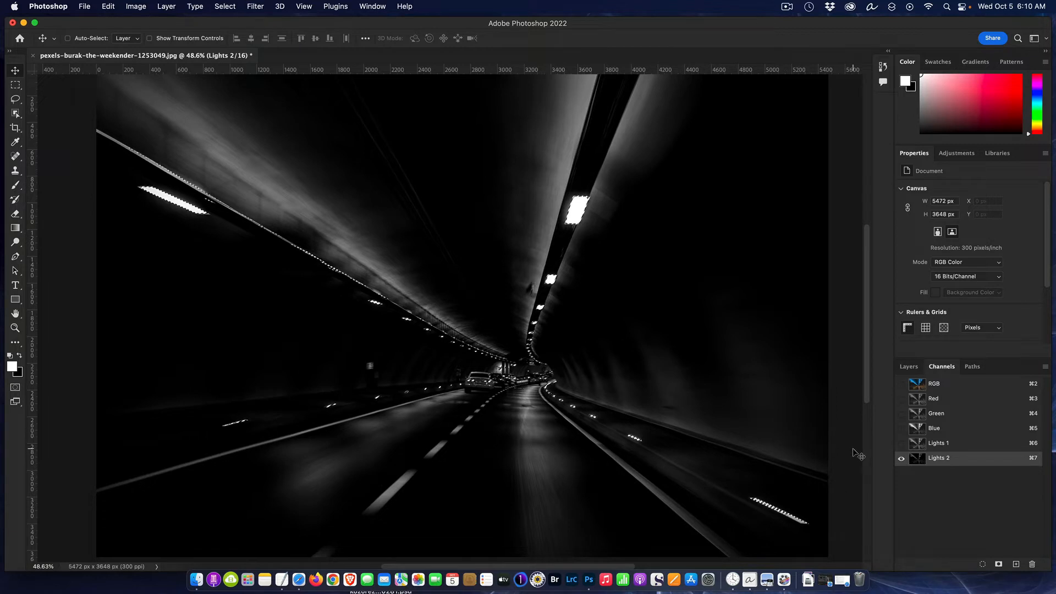
Step: Save the narrowed selection as a new alpha channel named Lights 3 and clear the selection
click(1000, 566)
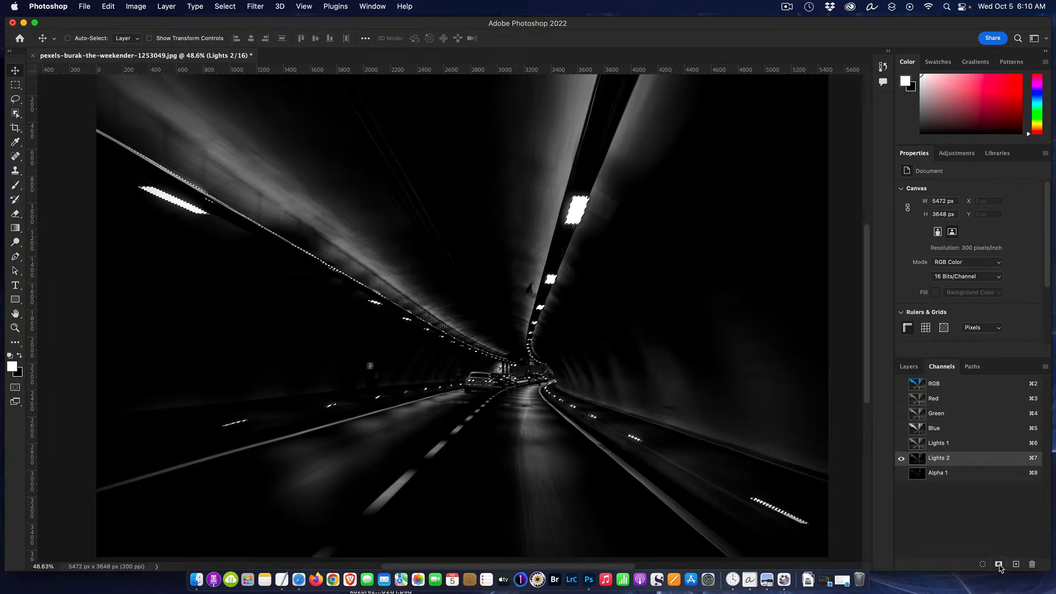
double_click(938, 474)
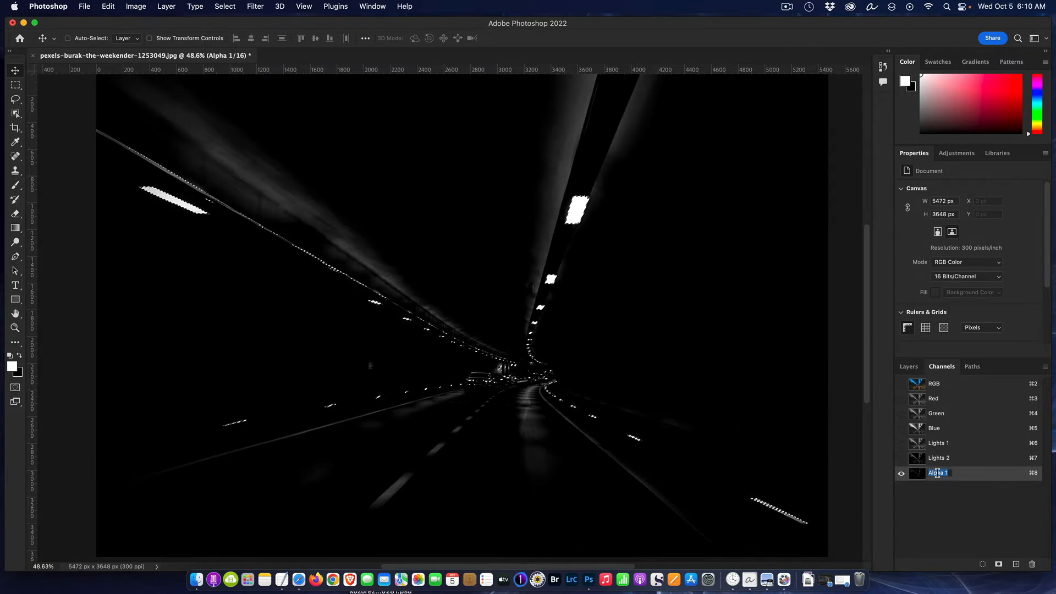
text(Lights 3)
key(Return)
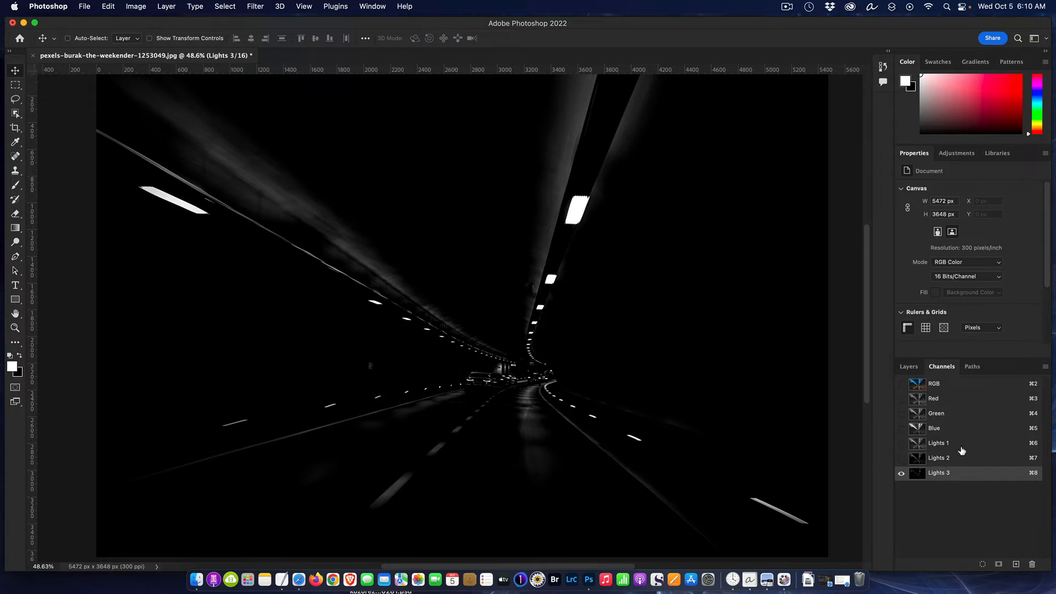
Step: Compare the Lights 1, Lights 2 and Lights 3 channels in the image, ending on Lights 1
click(951, 447)
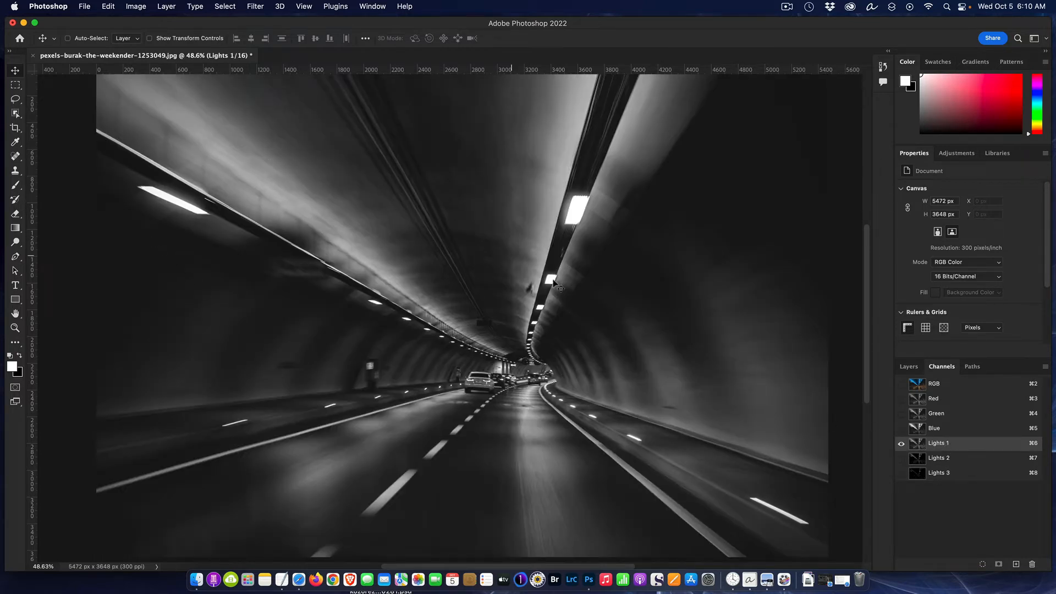
click(971, 462)
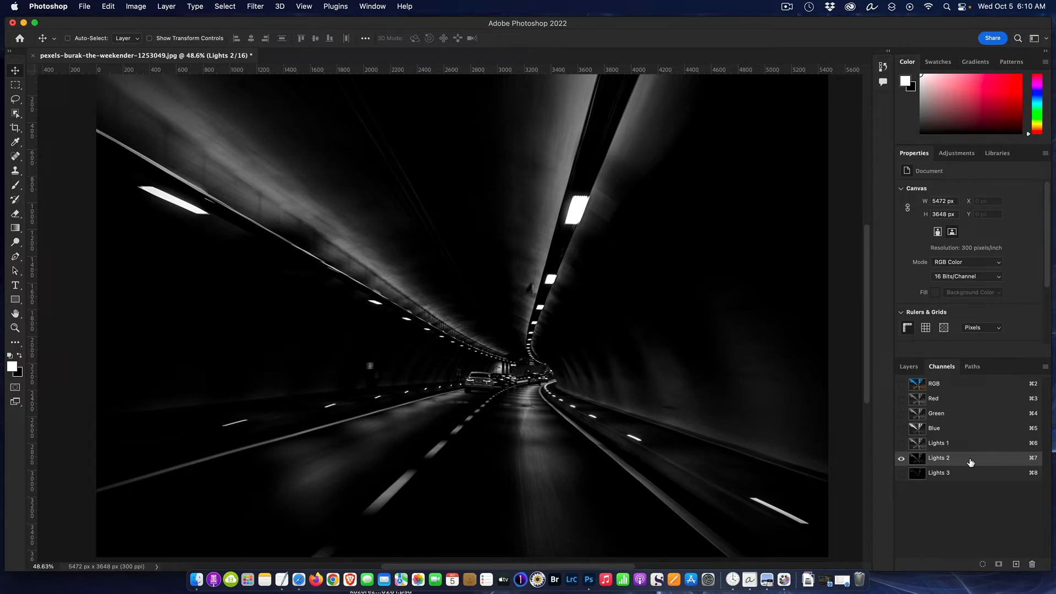
click(952, 476)
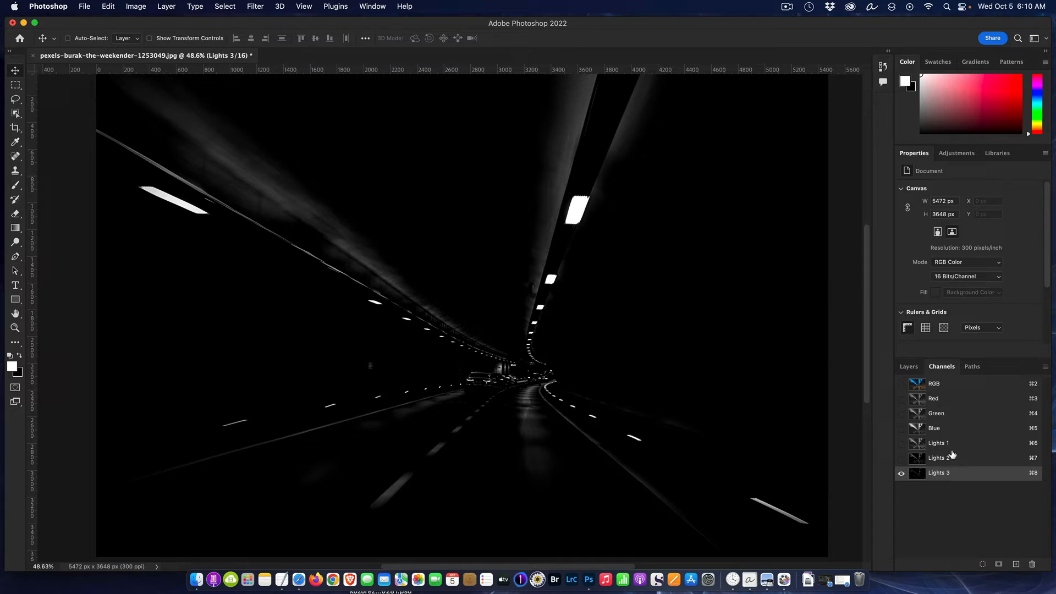
click(948, 446)
click(950, 457)
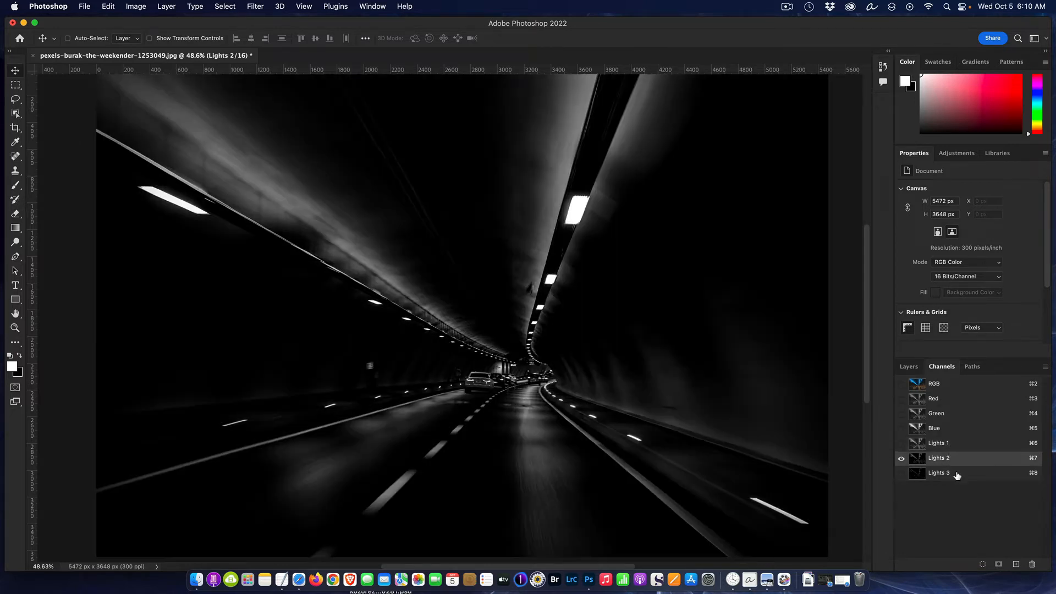
click(957, 475)
click(956, 444)
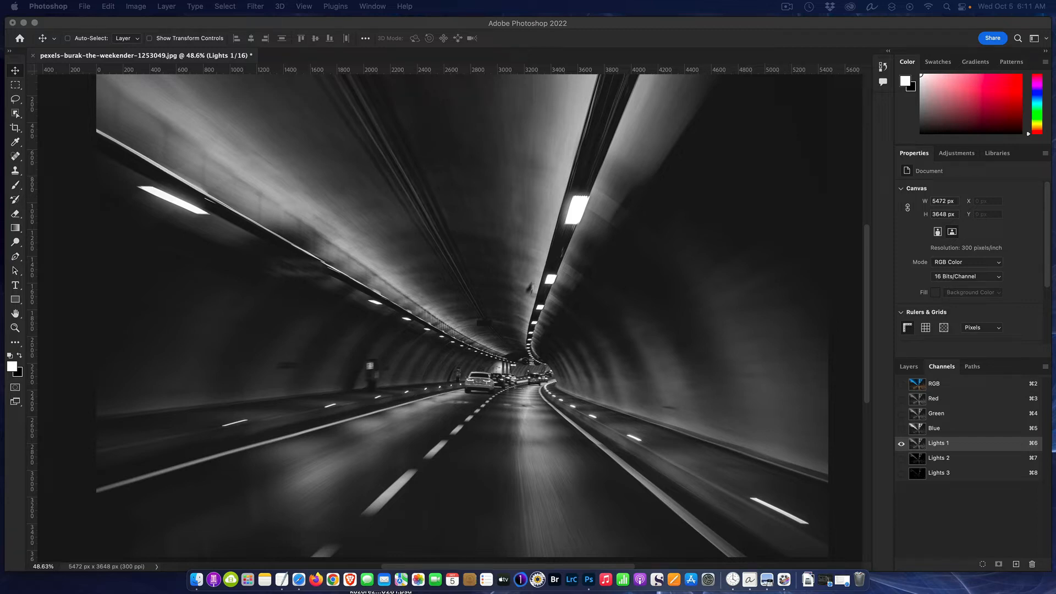
Step: Load the Lights 1 channel as a selection and invert it to target the dark tones
super+click(916, 445)
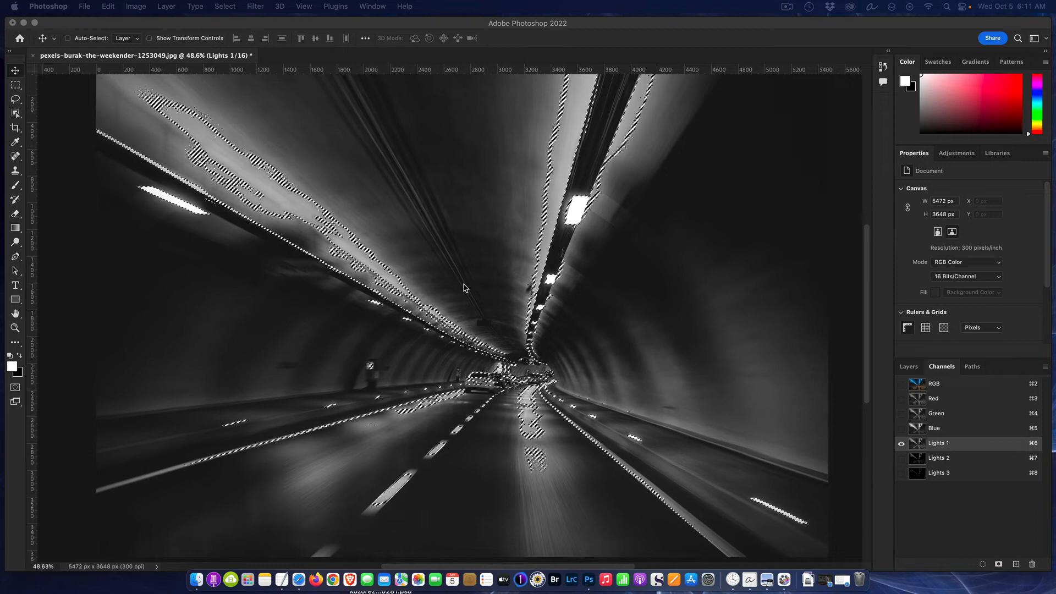
click(228, 6)
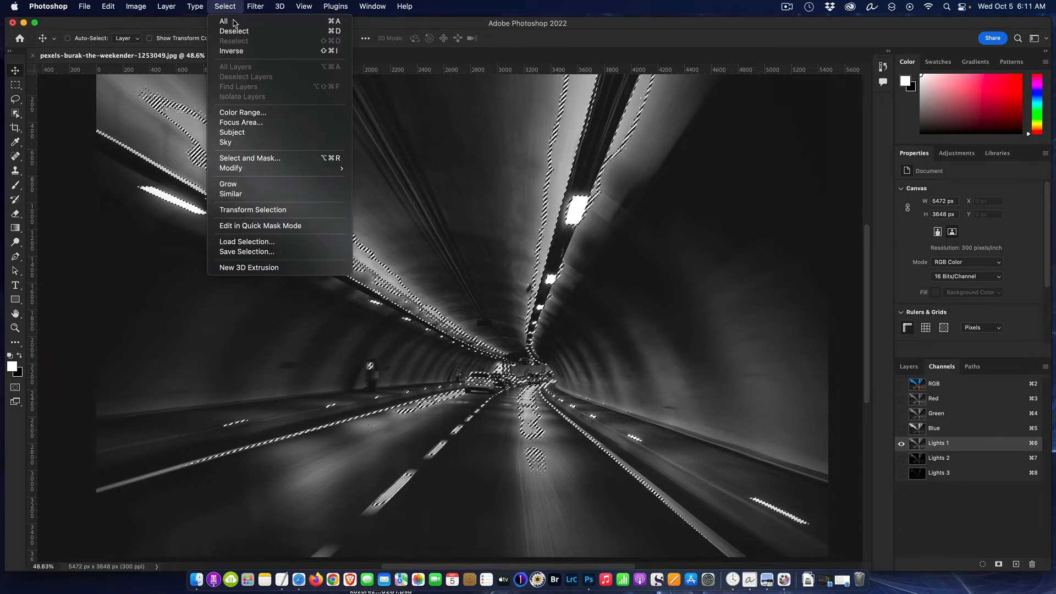
click(233, 51)
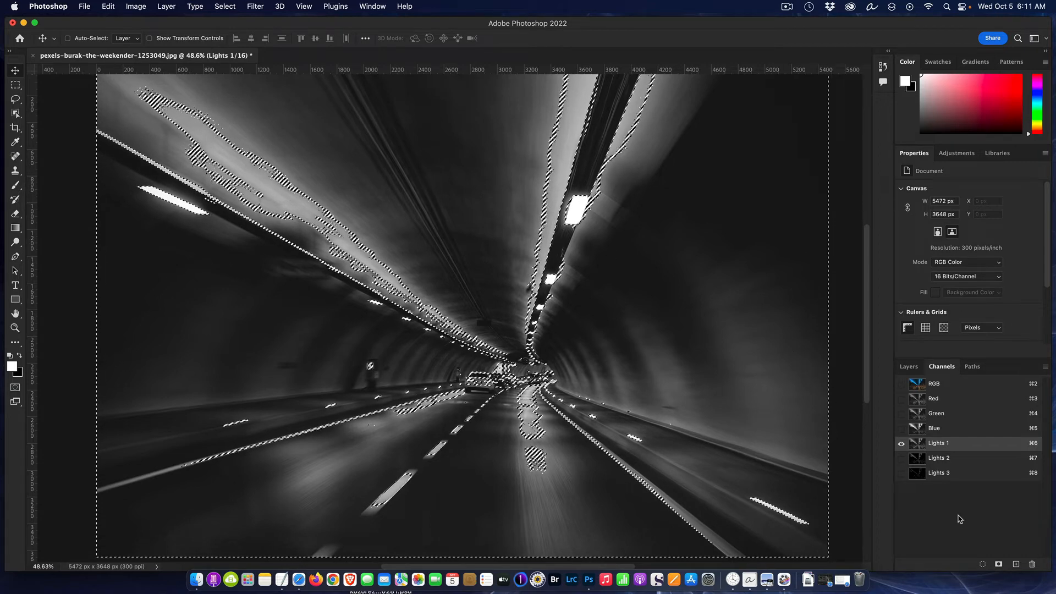
Step: Save the inverted Lights 1 selection as a new alpha channel named Darks 1
click(999, 564)
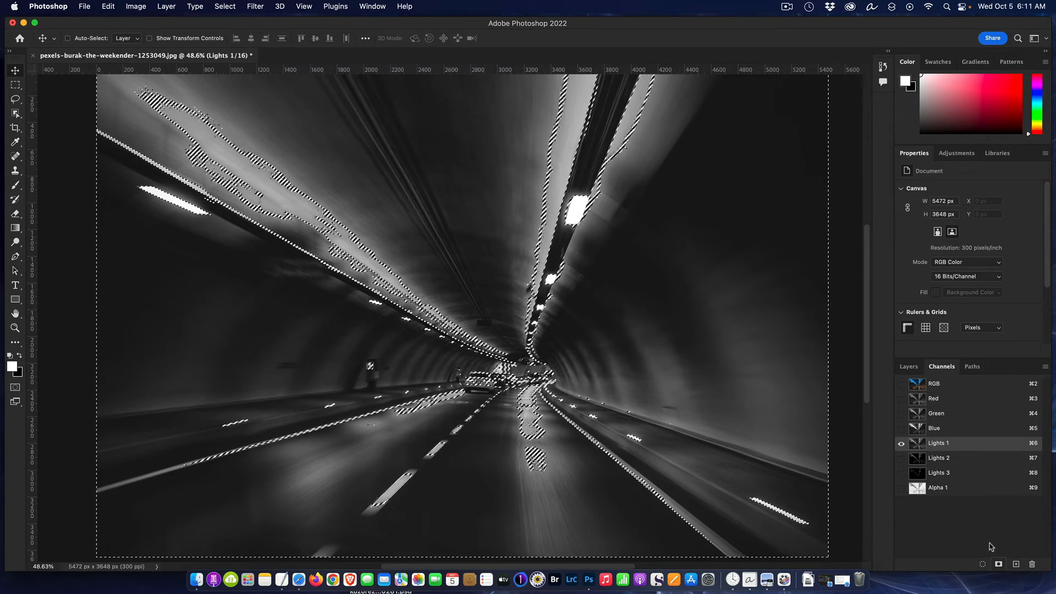
double_click(938, 487)
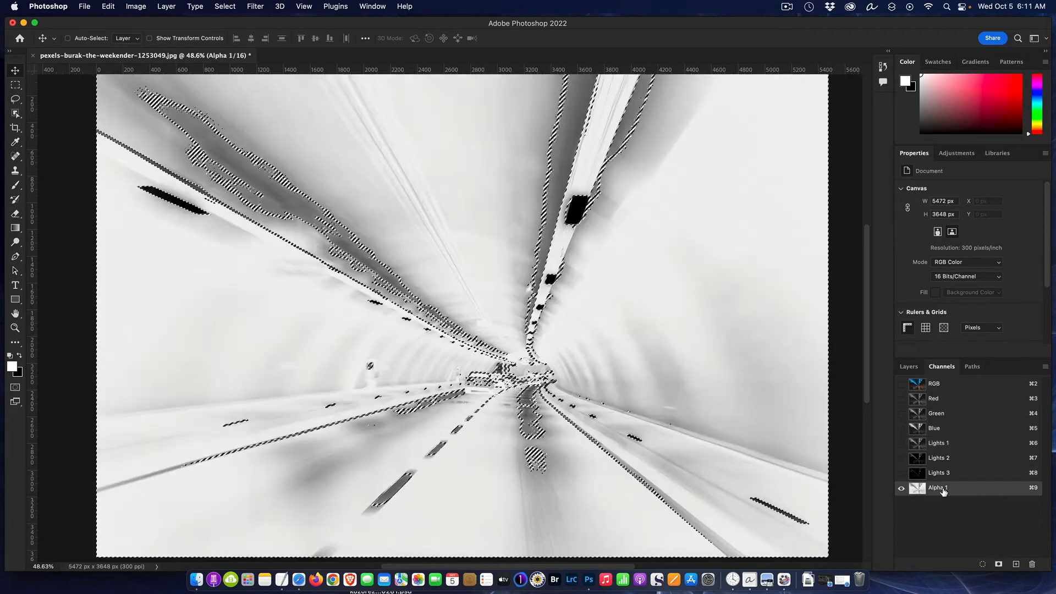
text(Darks)
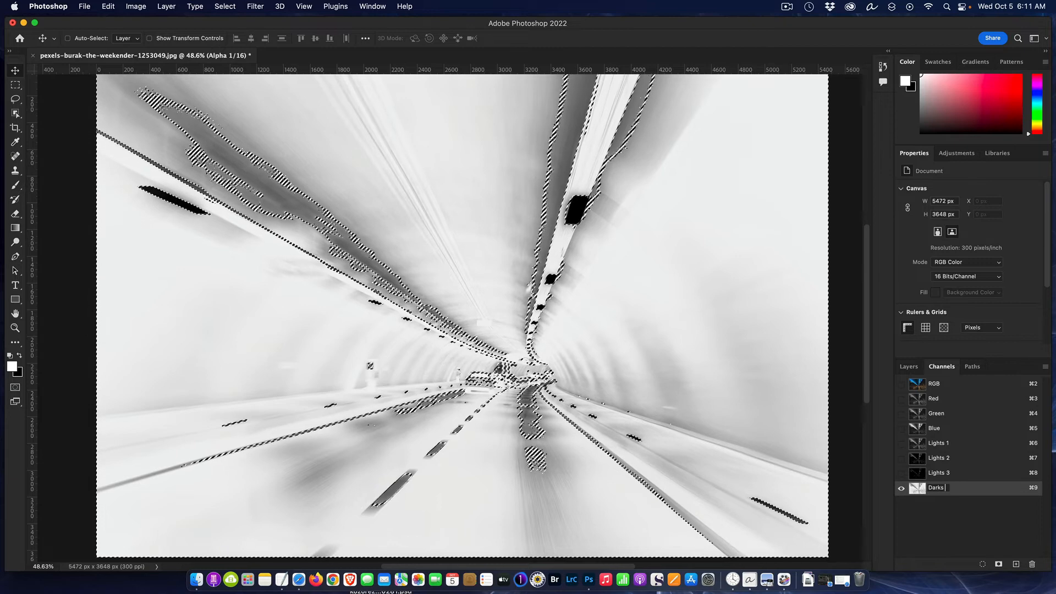
text( 1)
key(Return)
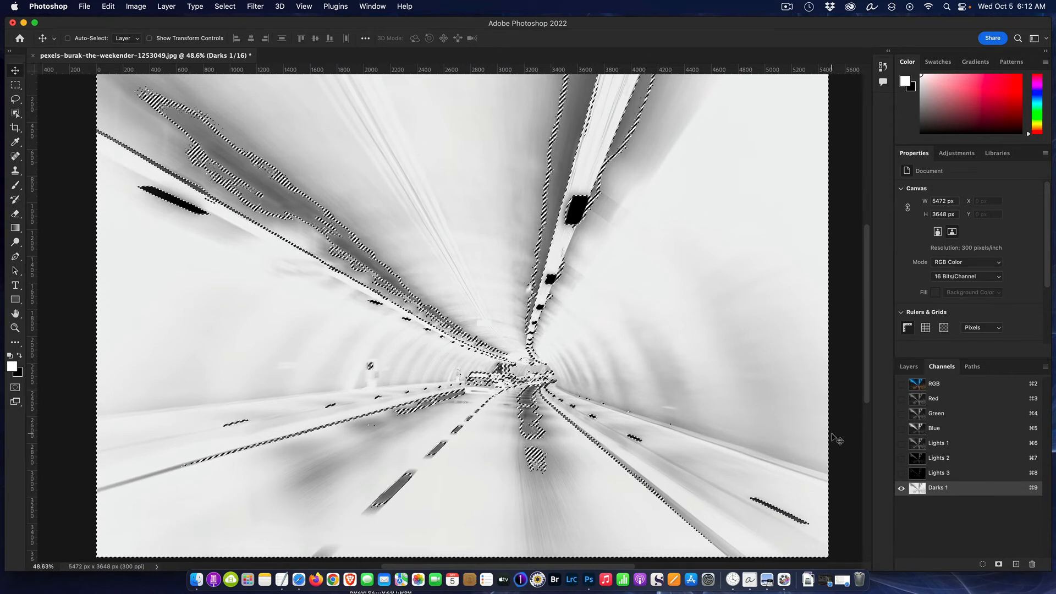
Step: Clear the selection and compare the Lights 1 channel with Darks 1 in the image
key(super+d)
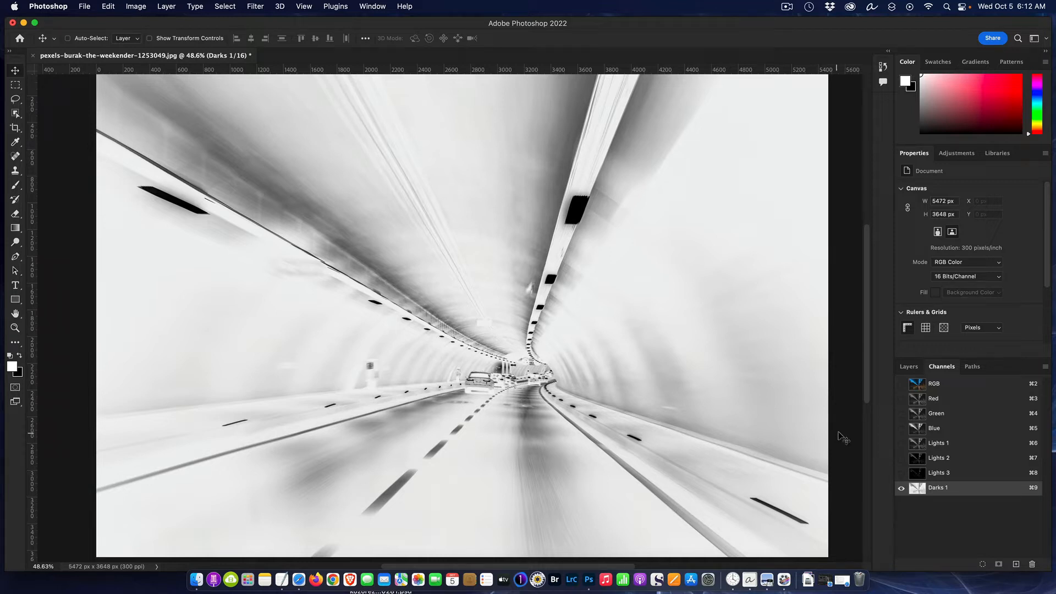
click(929, 443)
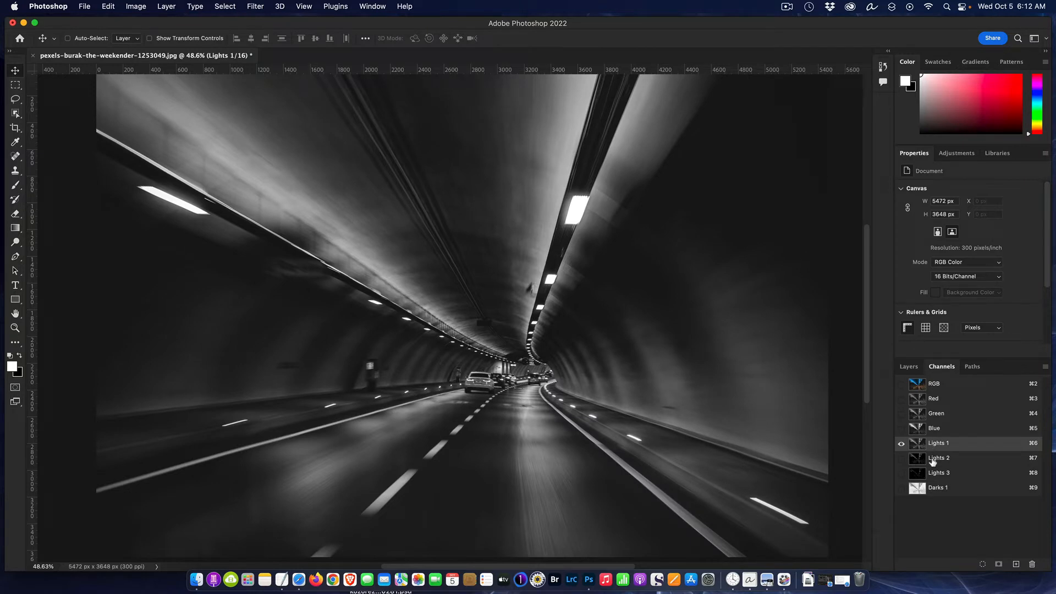
click(943, 489)
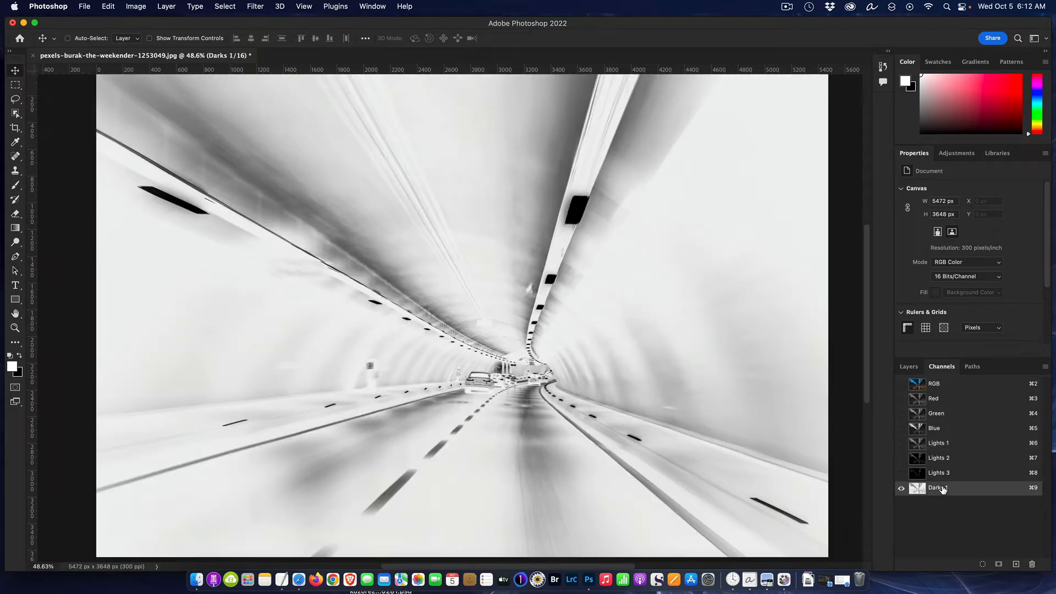
Step: Load the Lights 2 channel as a selection and invert it
click(941, 458)
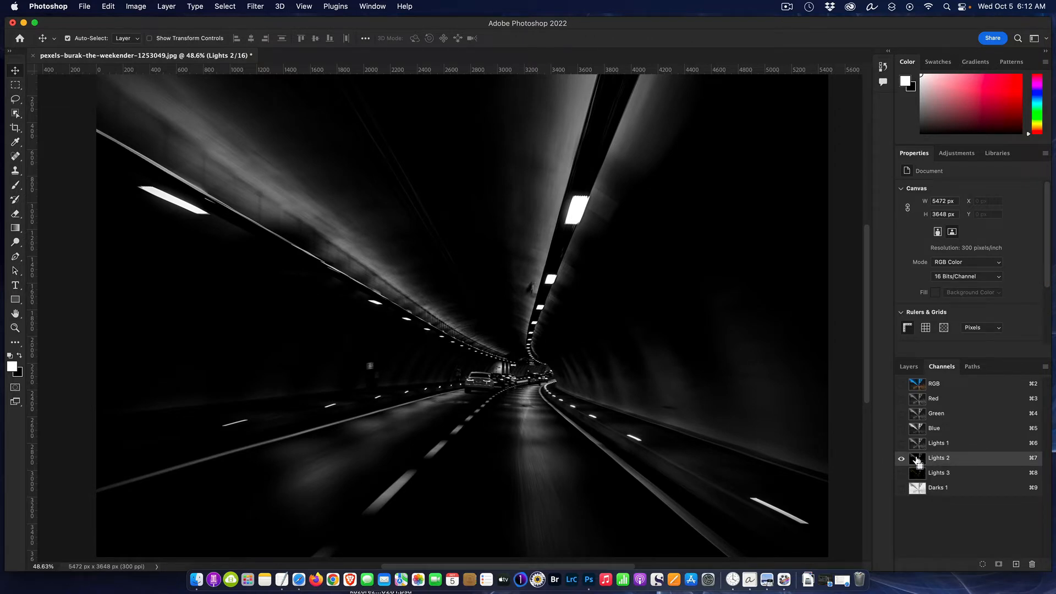
super+click(916, 459)
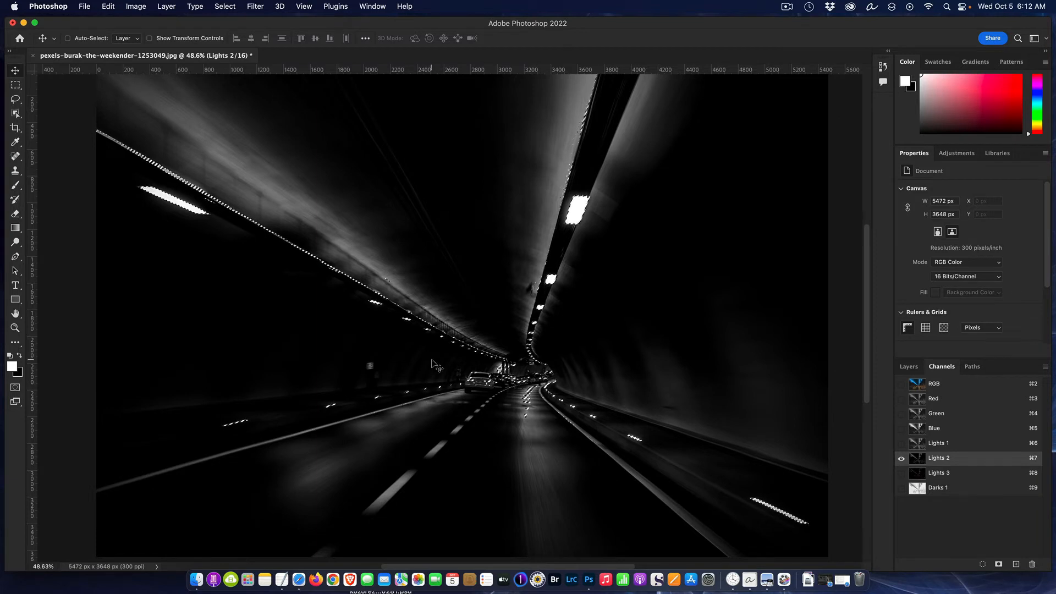
click(225, 6)
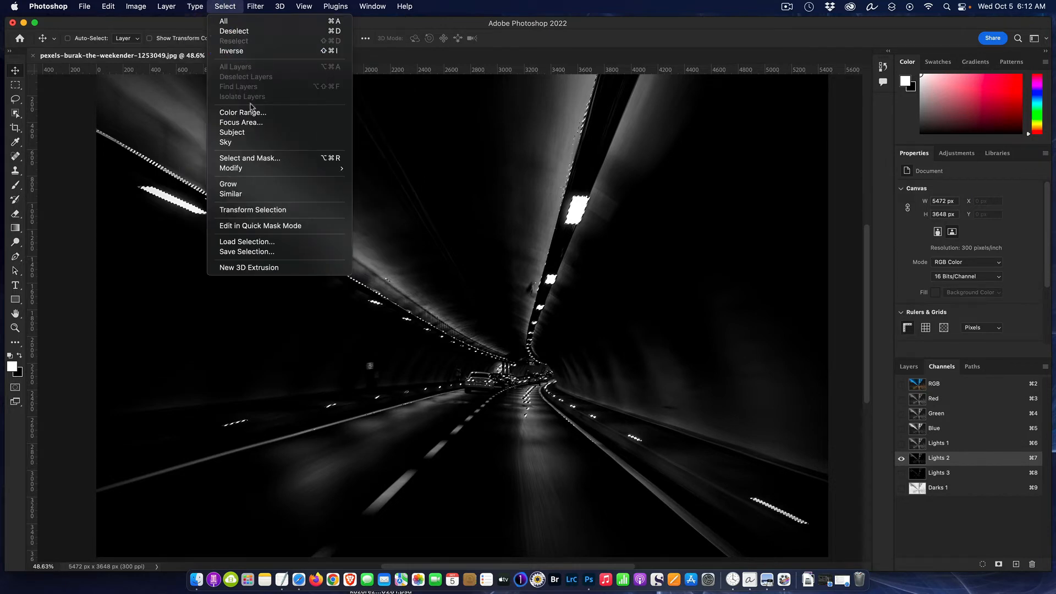
click(253, 50)
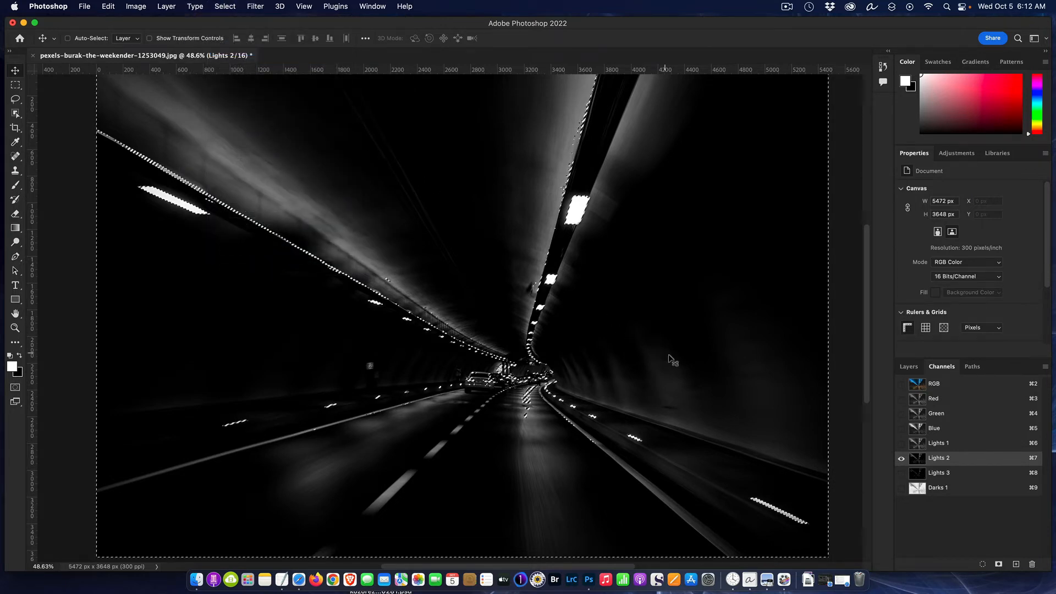
Step: Save the inverted Lights 2 selection as a new alpha channel named Darks 2 and compare it with Darks 1
click(998, 564)
double_click(941, 502)
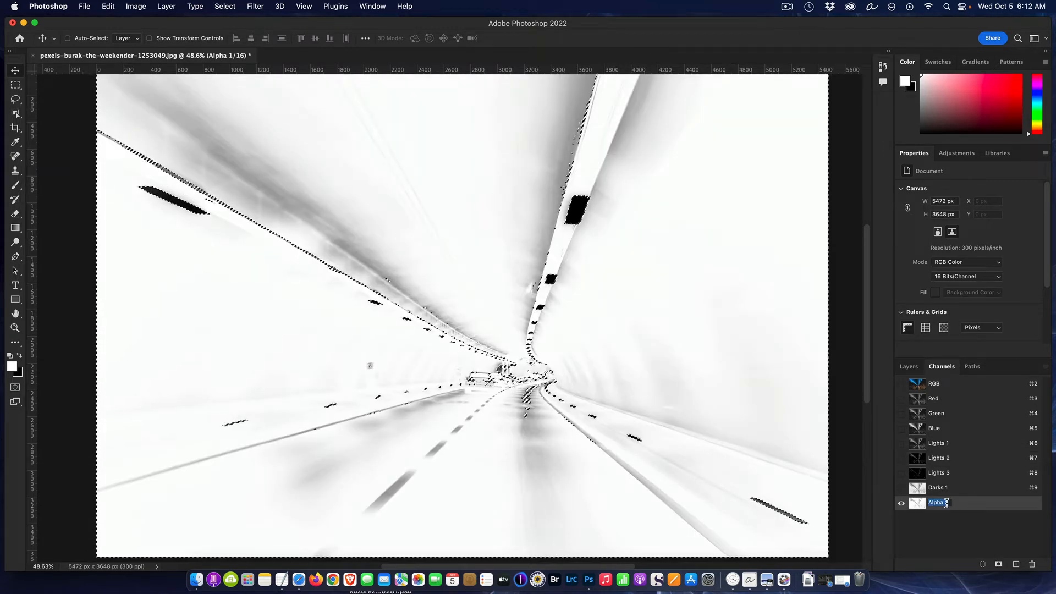
text(Darks)
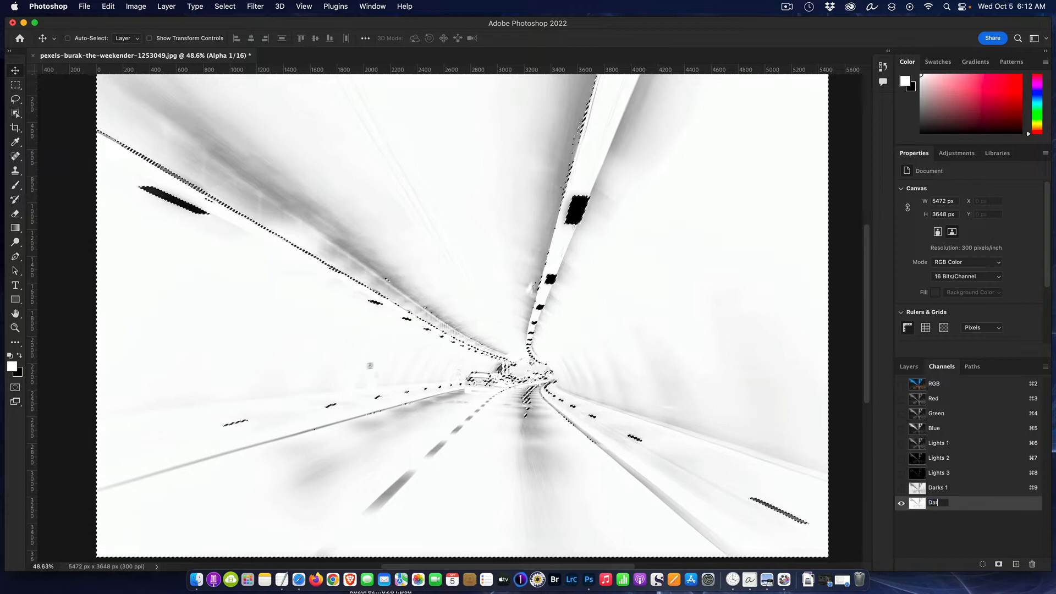
key(Return)
text(2)
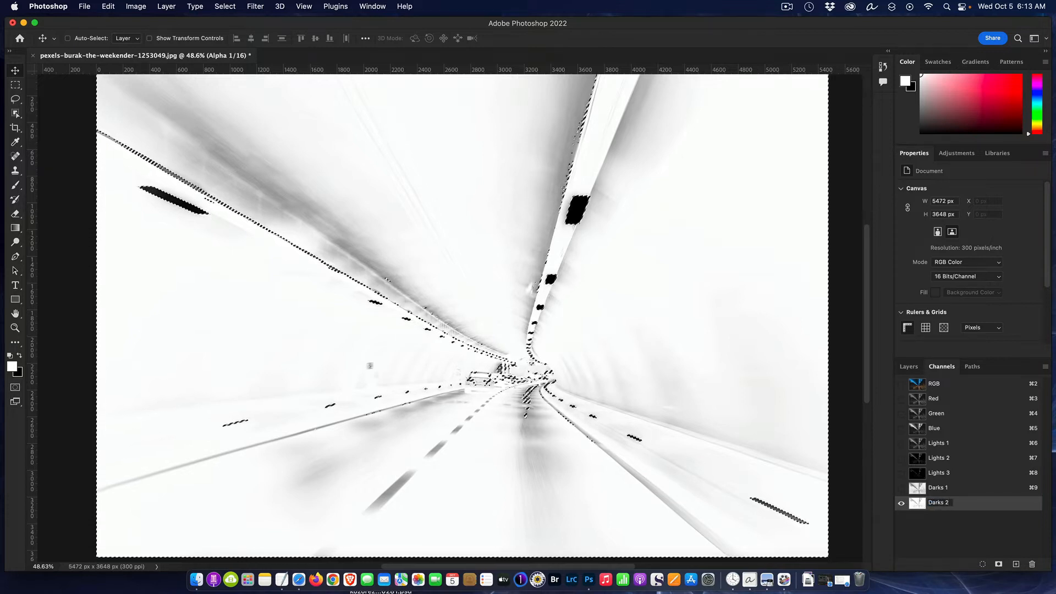
key(Return)
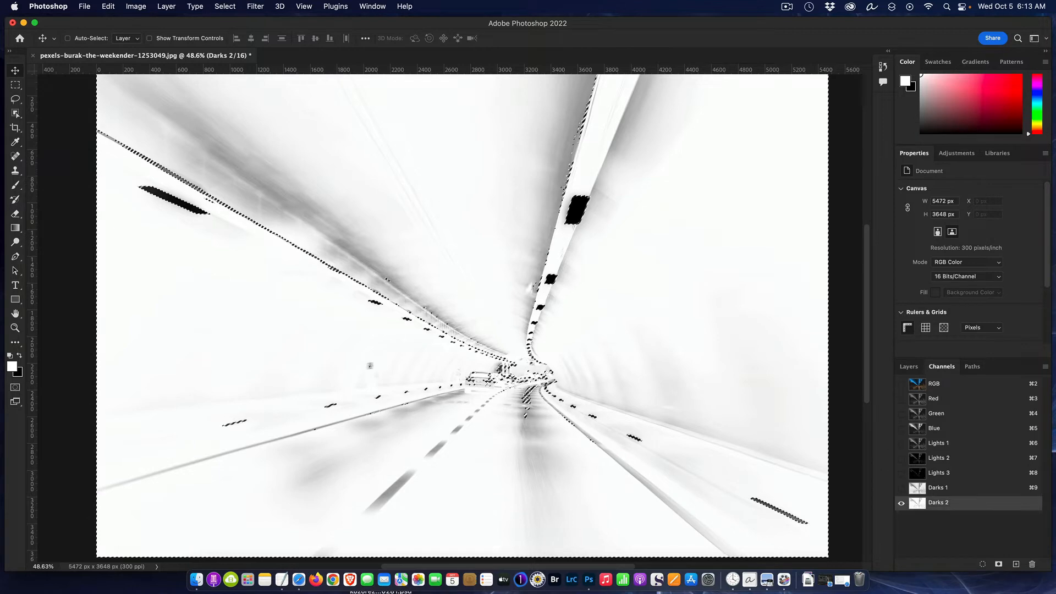
click(950, 489)
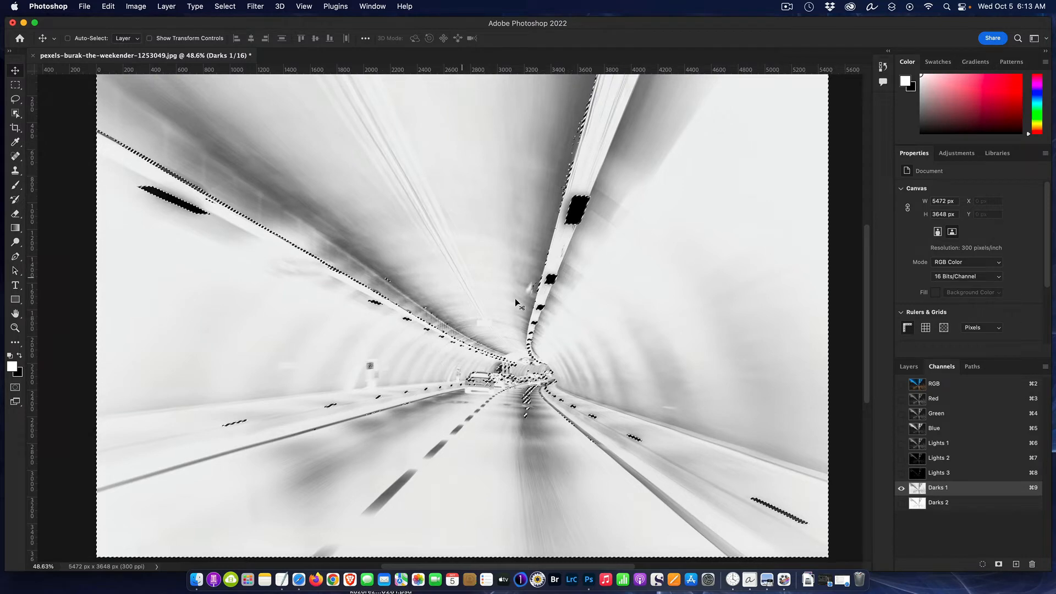
click(957, 504)
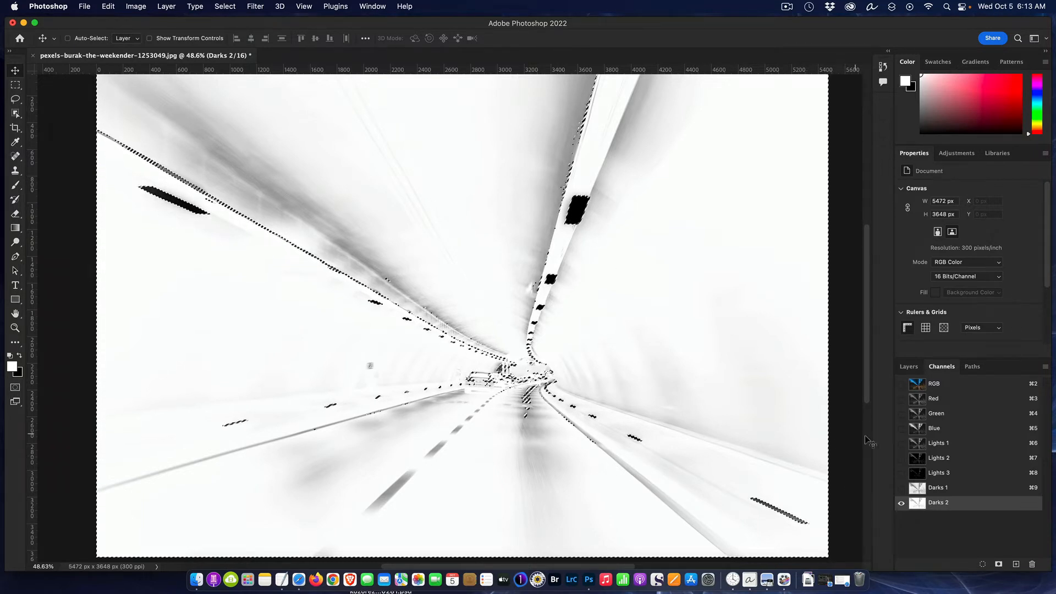
Step: Load the Lights 3 channel as a selection and invert it
click(938, 473)
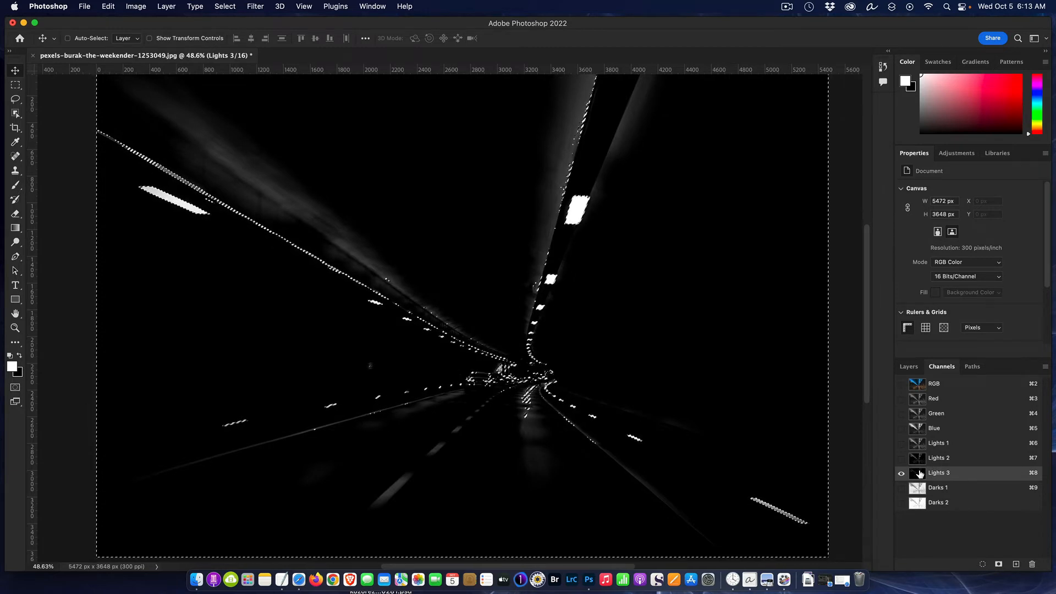
key(super+d)
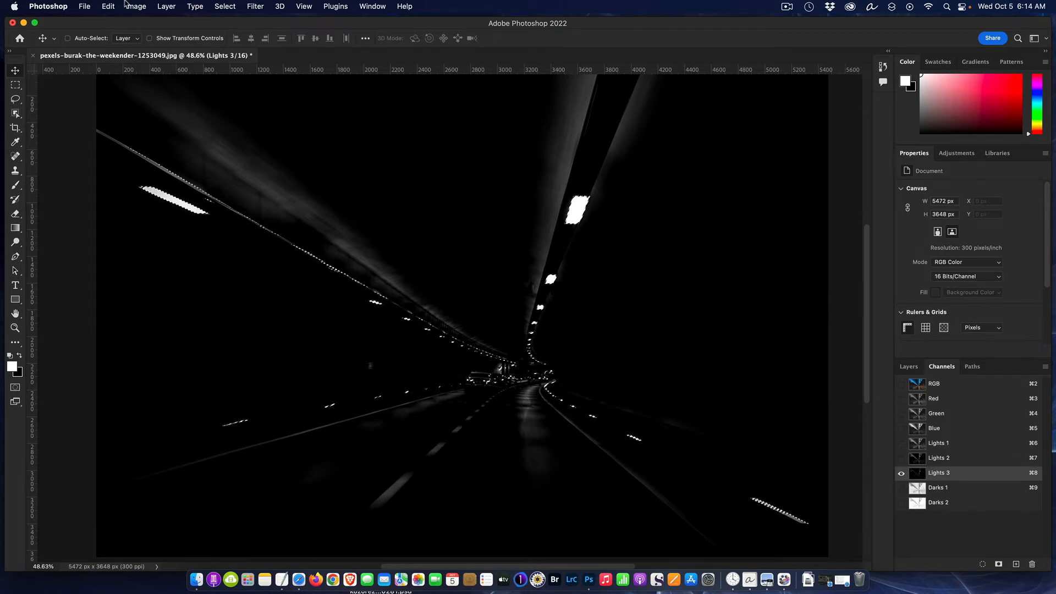
click(227, 7)
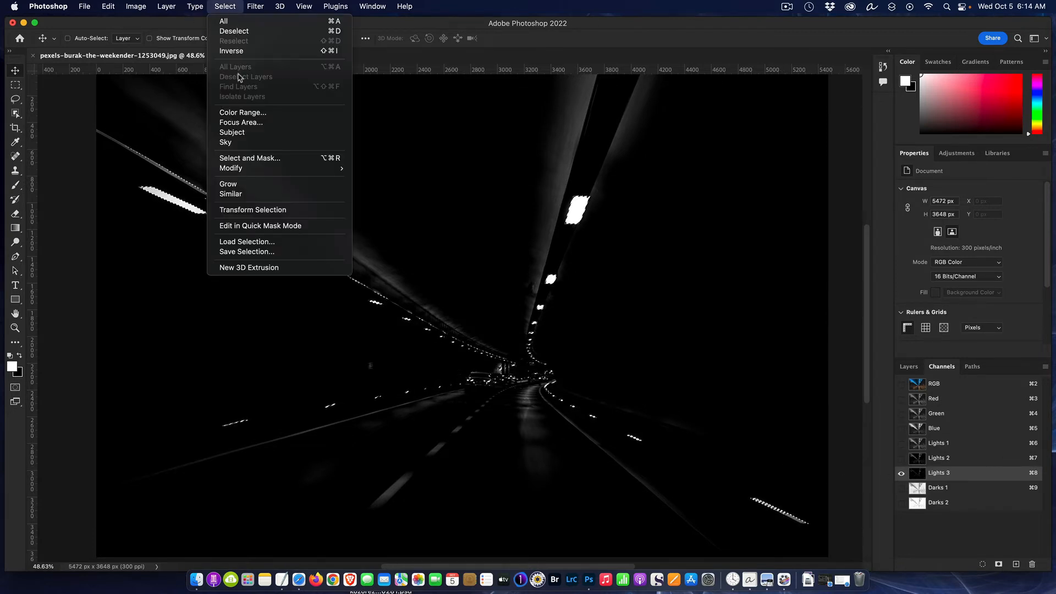
click(260, 51)
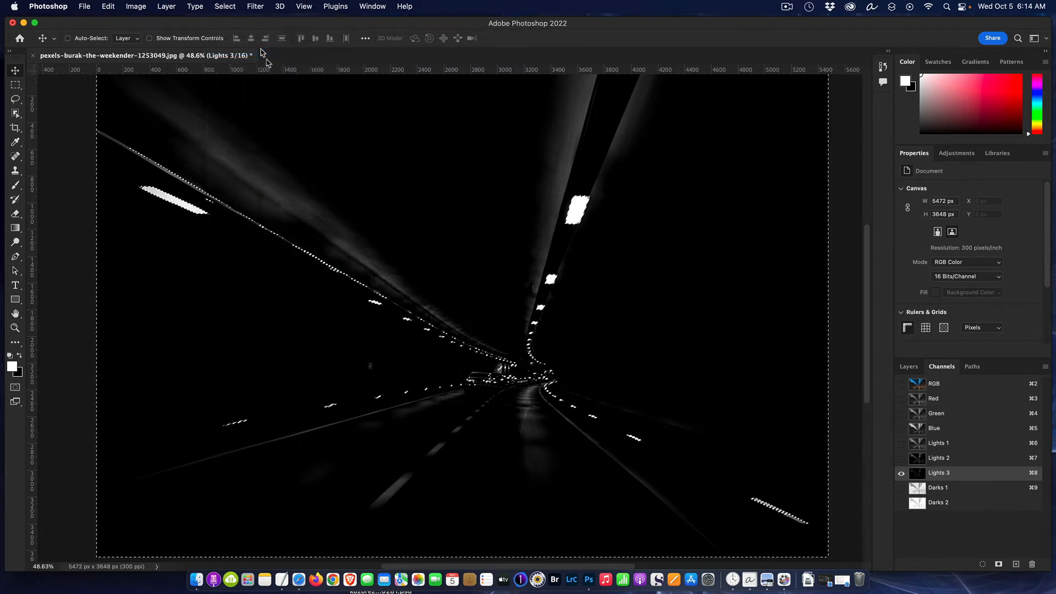
Step: Save the inverted Lights 3 selection as a new alpha channel named Darks 3
click(999, 564)
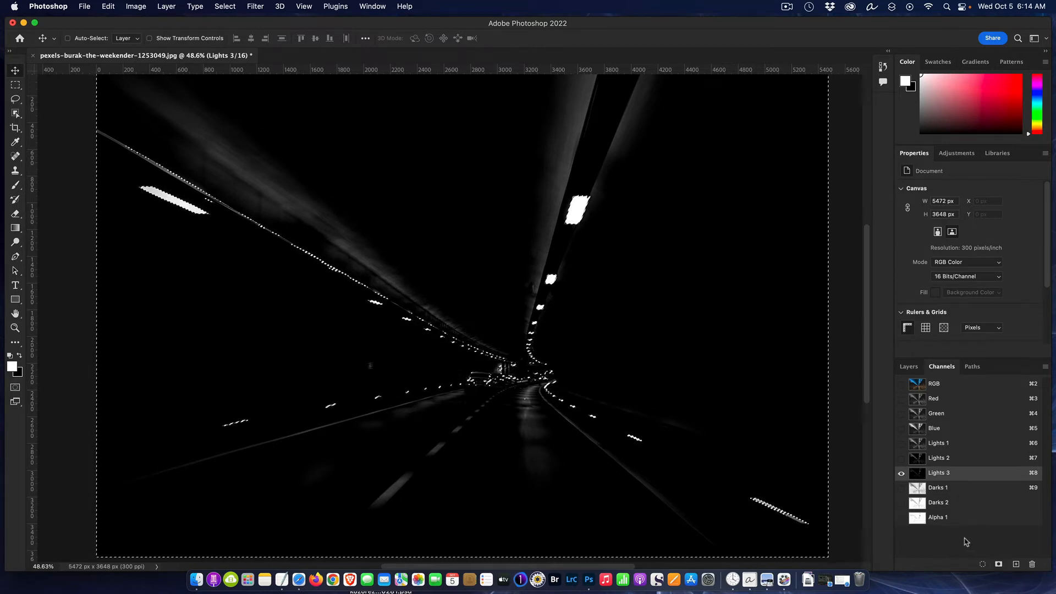
click(947, 521)
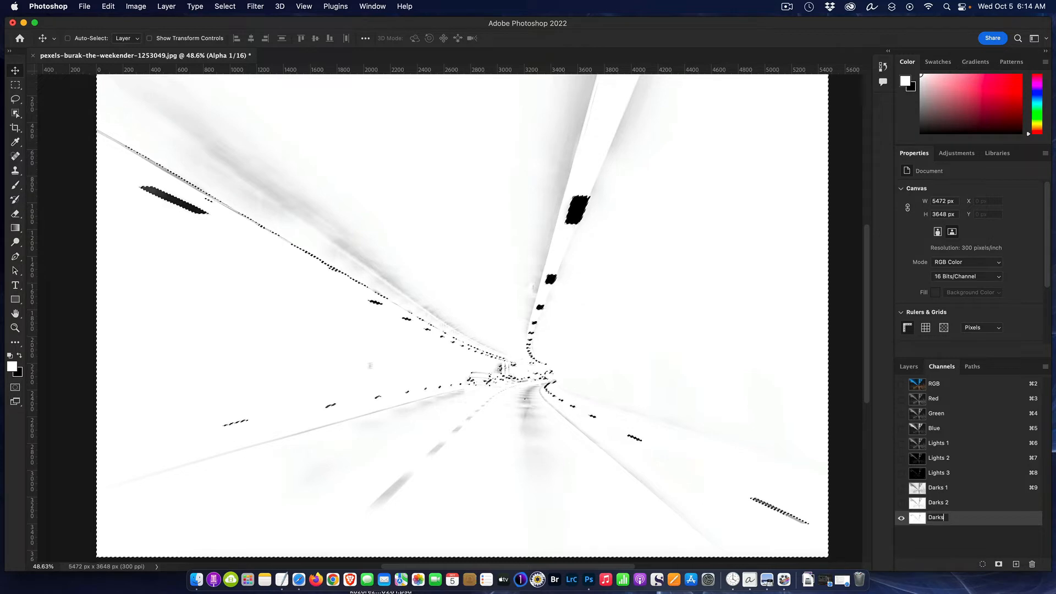
key(Return)
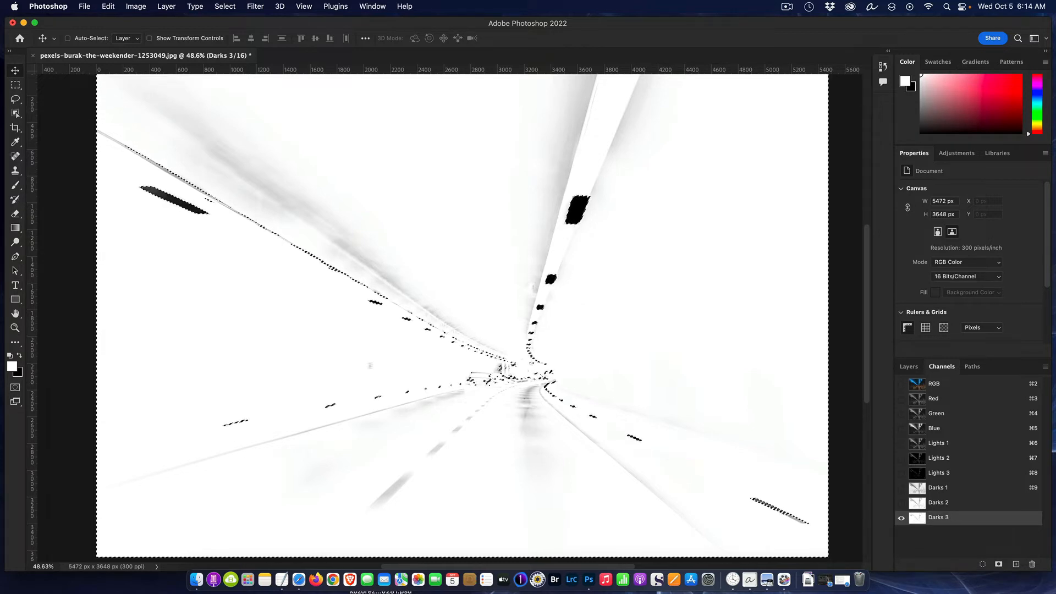
Step: Compare Darks 3 with Darks 2, and Lights 1 with its Darks 1 counterpart, in the image
click(943, 503)
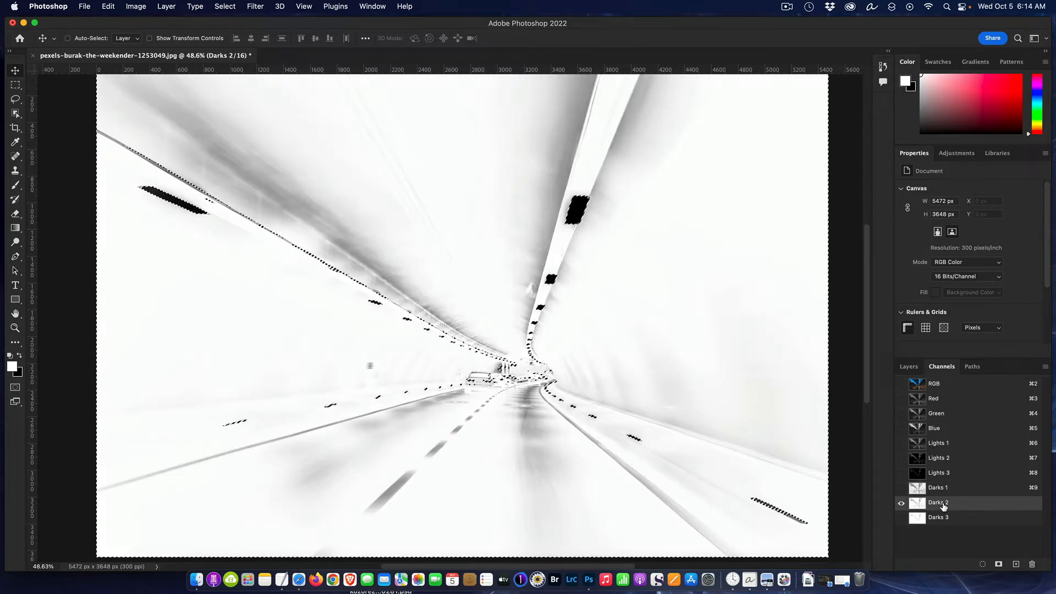
click(944, 518)
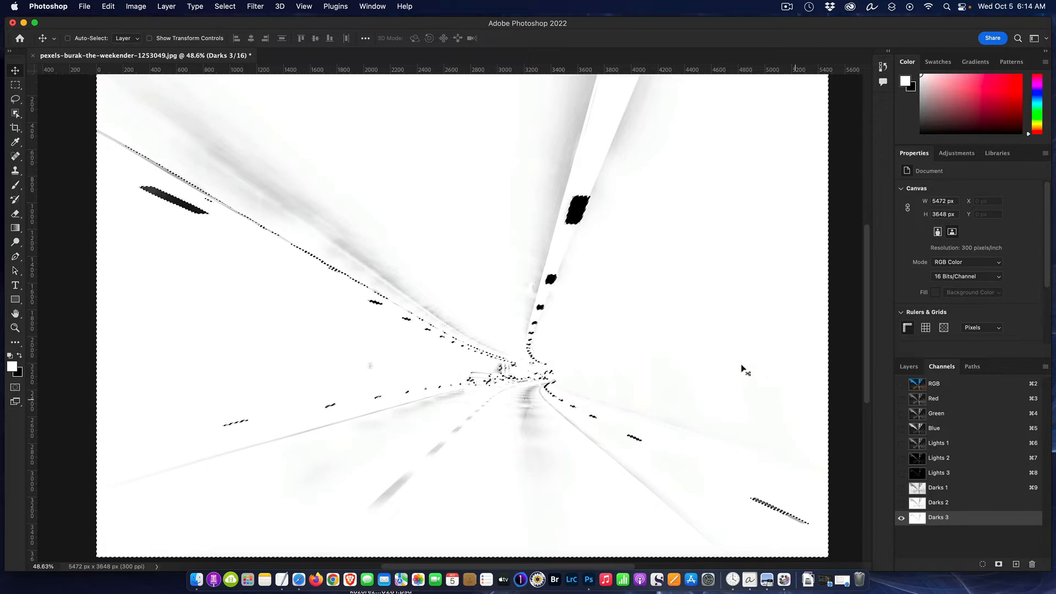
click(947, 443)
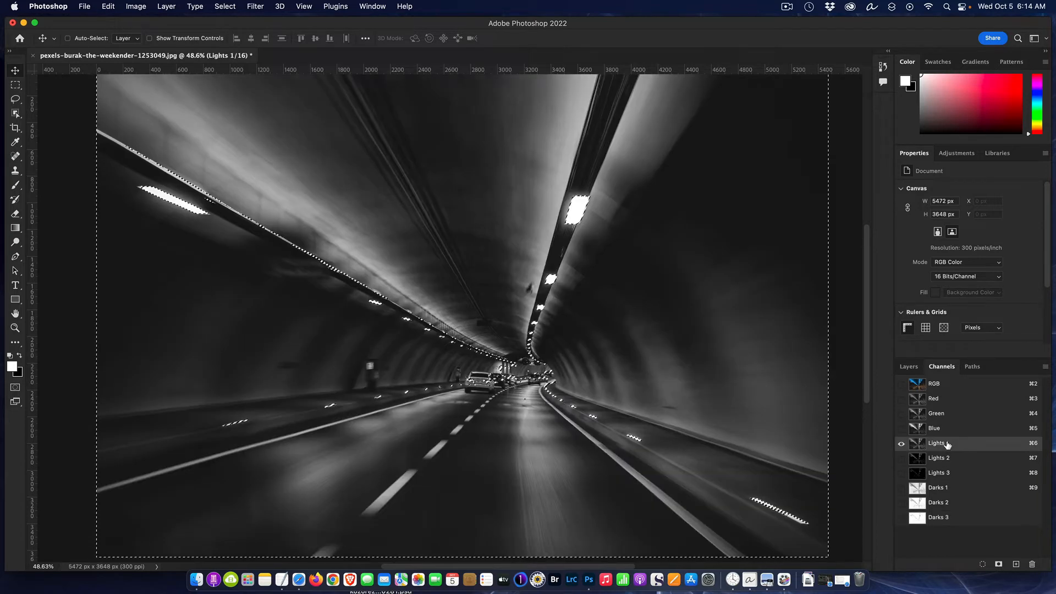
click(938, 489)
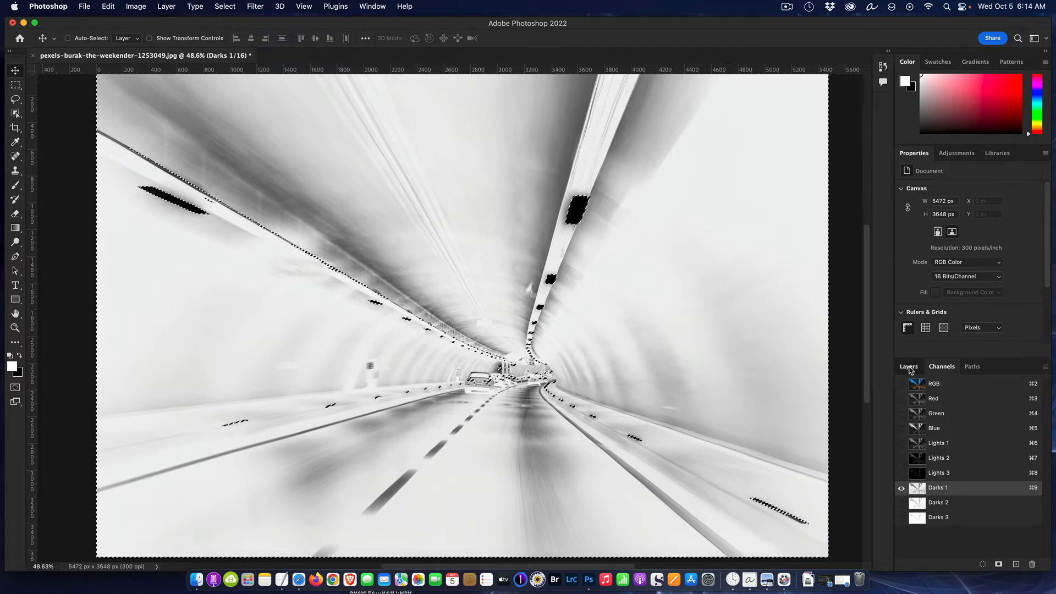
Step: Add a Curves adjustment layer above the Background, masked by the active Darks 3 selection
click(909, 367)
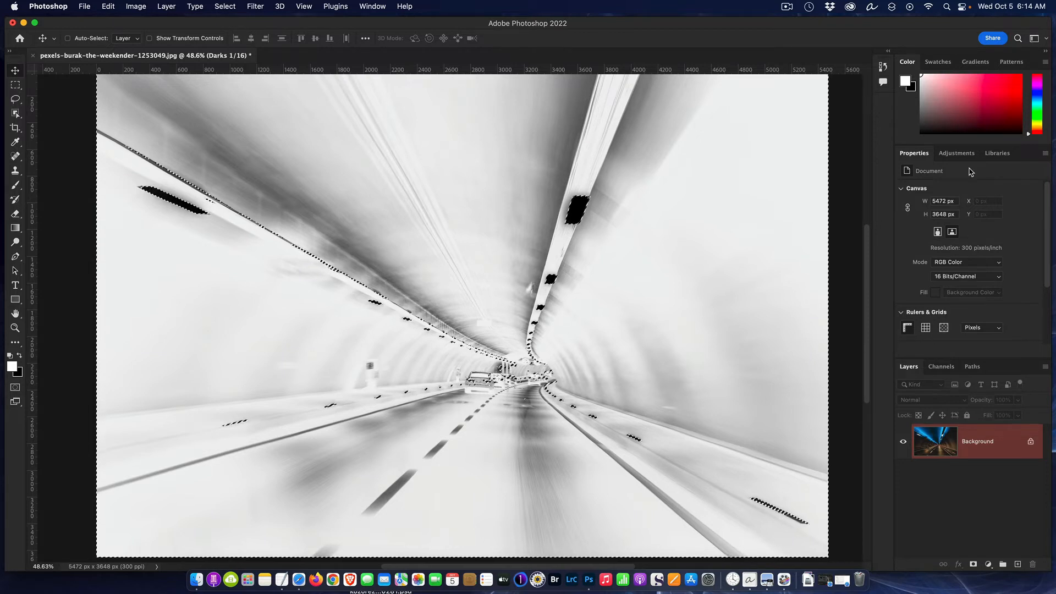
click(956, 153)
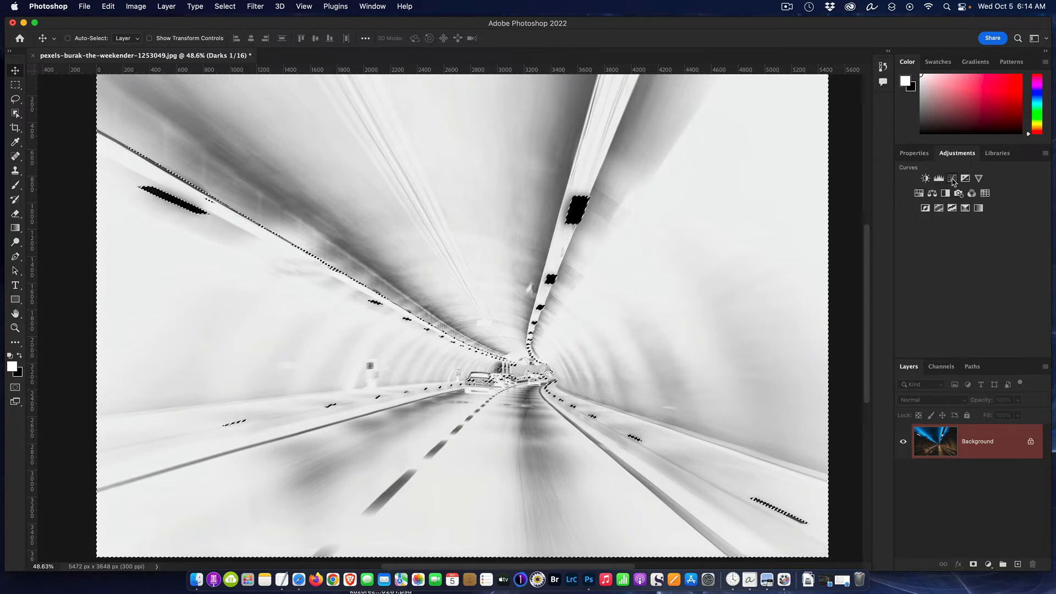
click(952, 179)
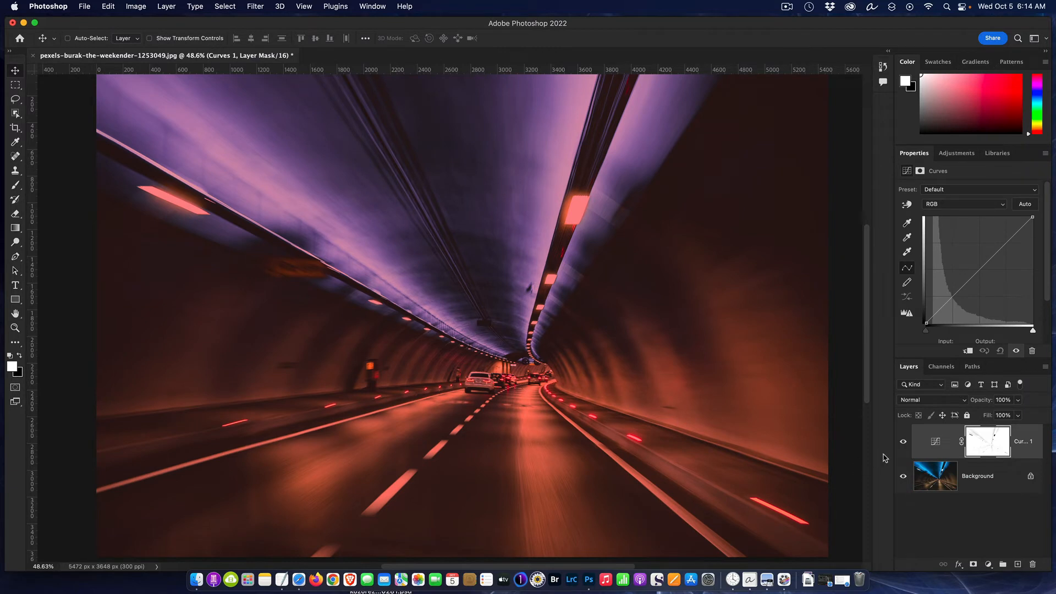
Step: Pull the midpoint of the RGB curve down slightly to darken the shadows, and inspect the layer's mask on its own
click(974, 269)
drag(976, 271, 981, 275)
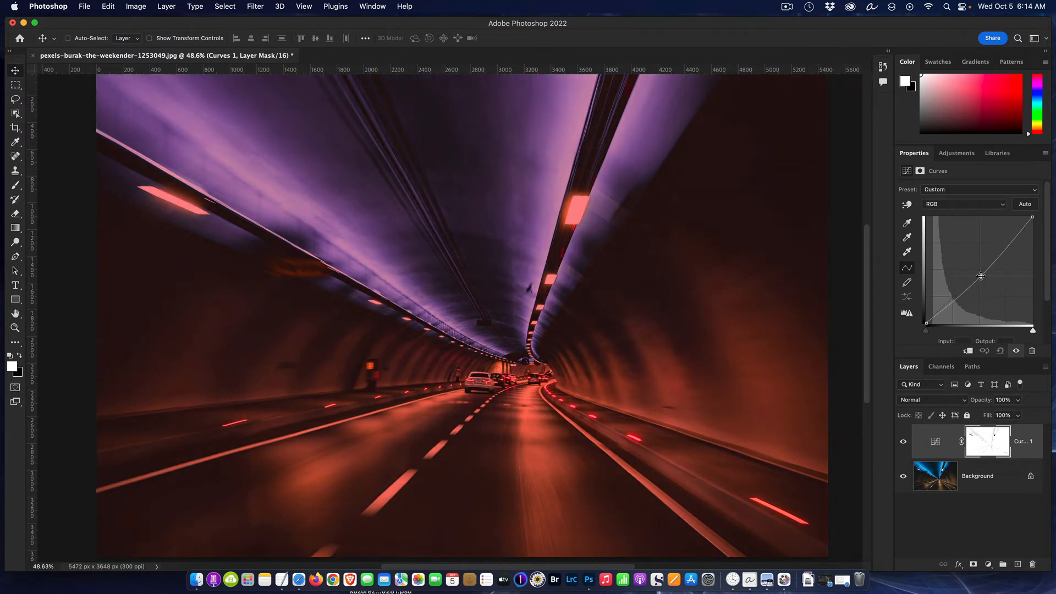
click(925, 439)
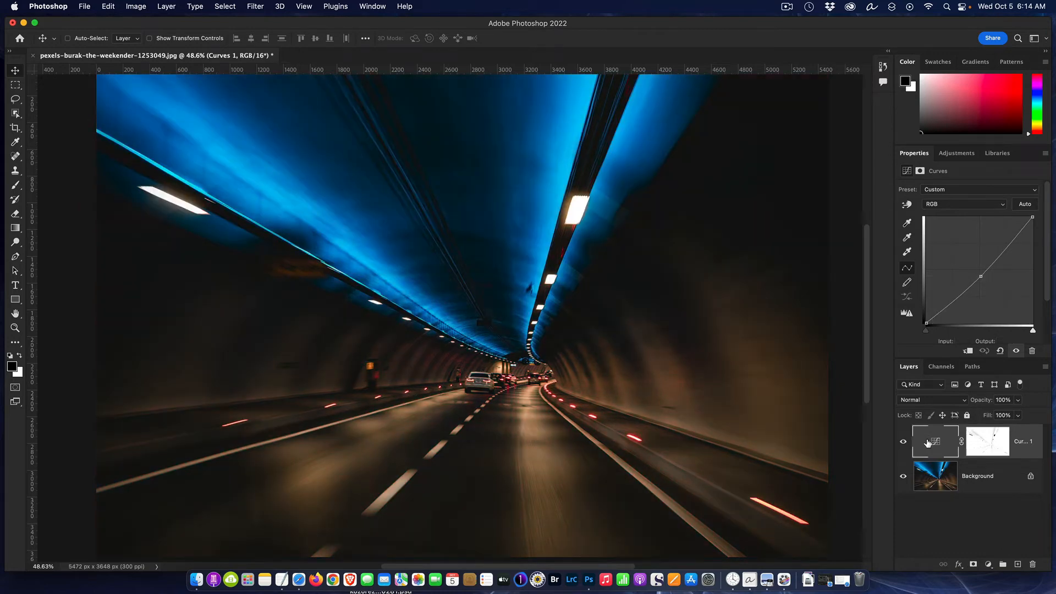
mouse_move(979, 278)
mouse_down()
mouse_move(977, 265)
mouse_move(985, 273)
mouse_up()
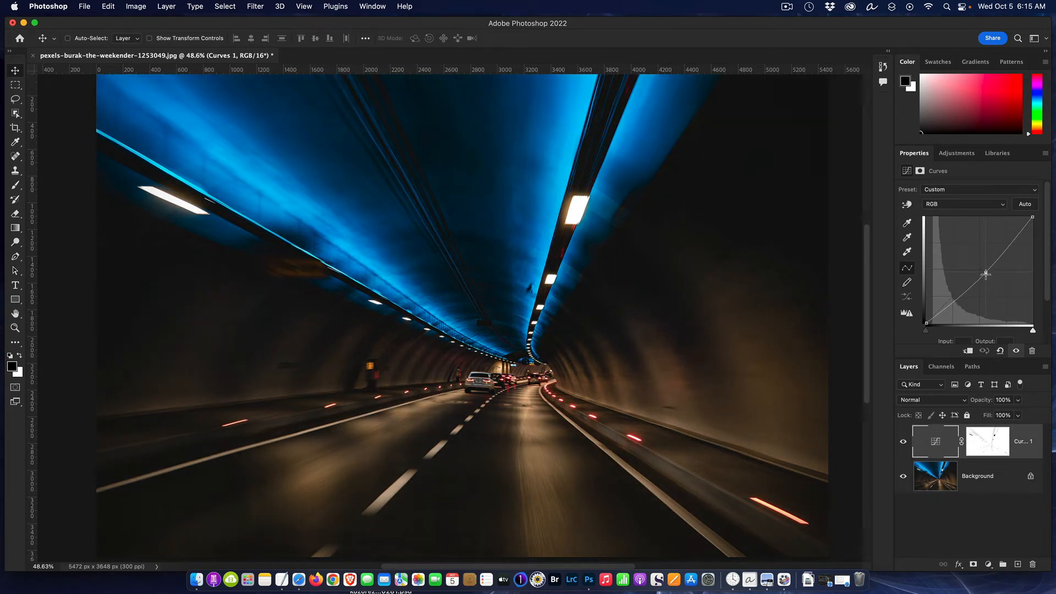
mouse_move(986, 278)
mouse_down()
mouse_move(978, 261)
mouse_move(983, 274)
mouse_up()
alt+click(993, 445)
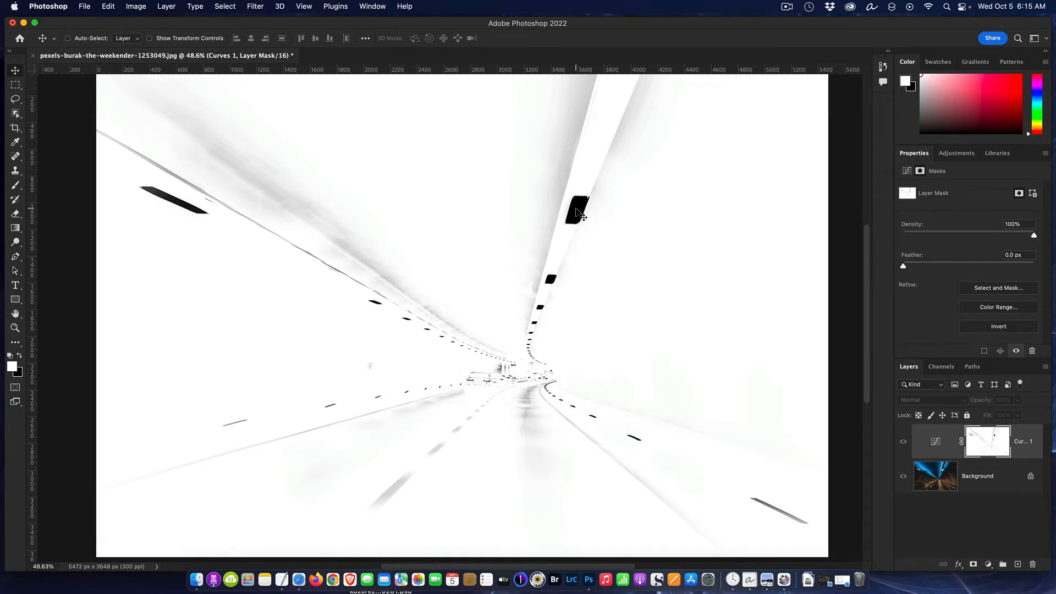
alt+click(979, 444)
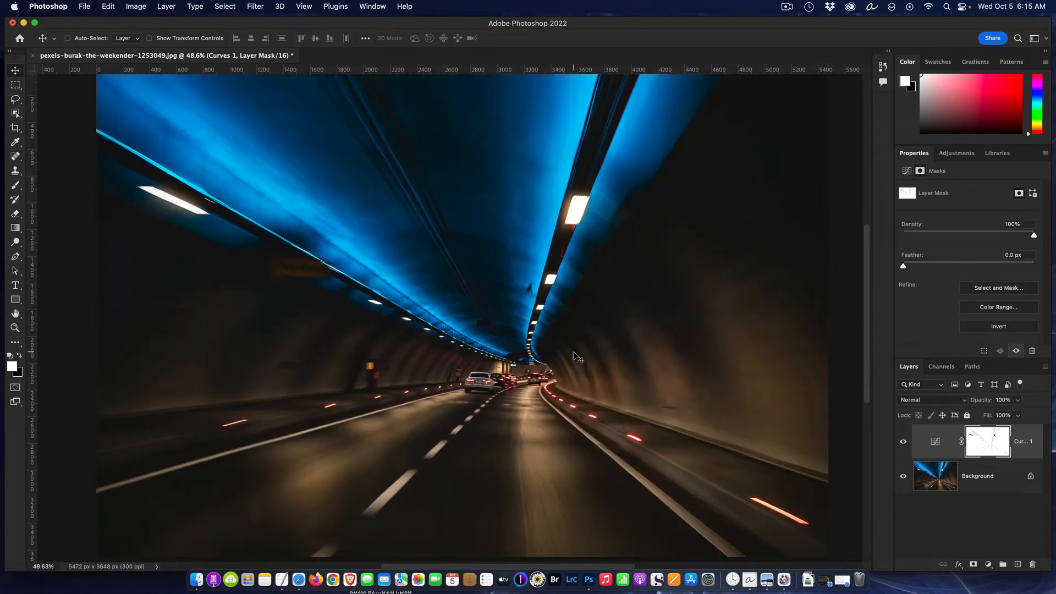
Step: With the RGB composite active, select the whole image and subtract the Lights 1 and Darks 1 channels from the selection
click(945, 366)
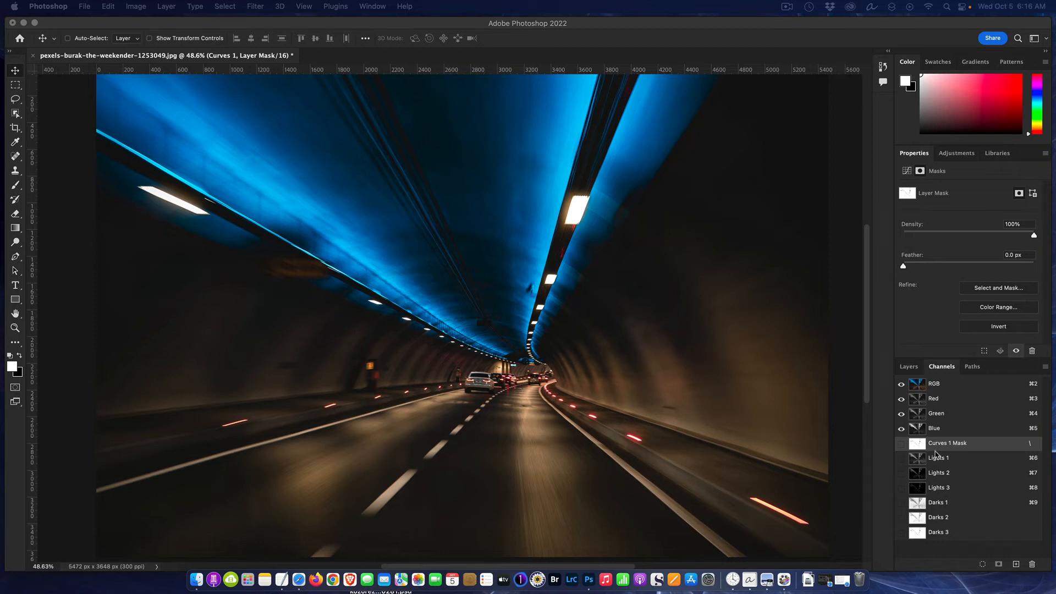
click(918, 384)
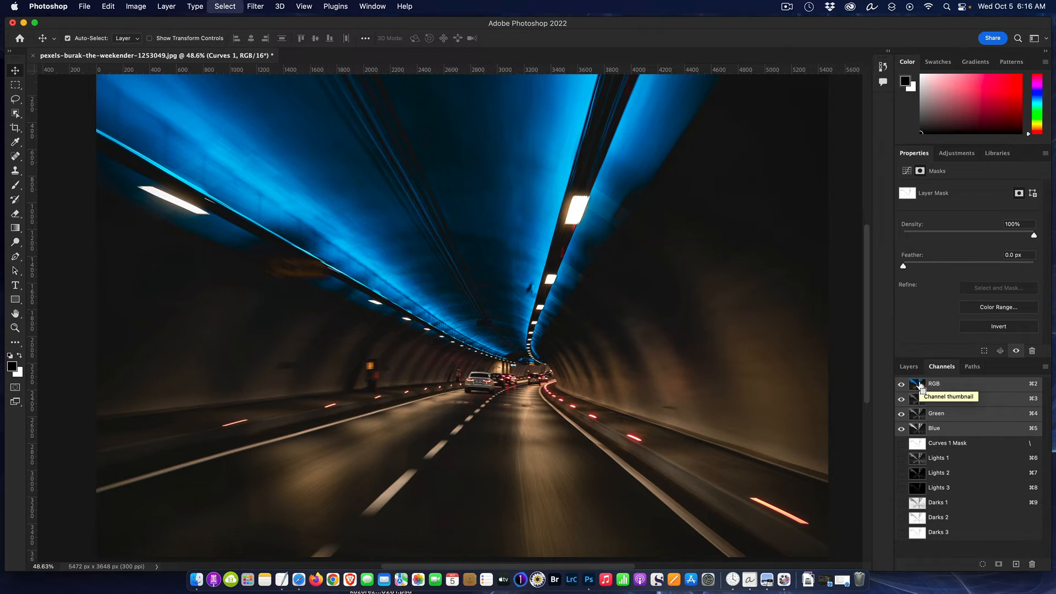
super+click(920, 385)
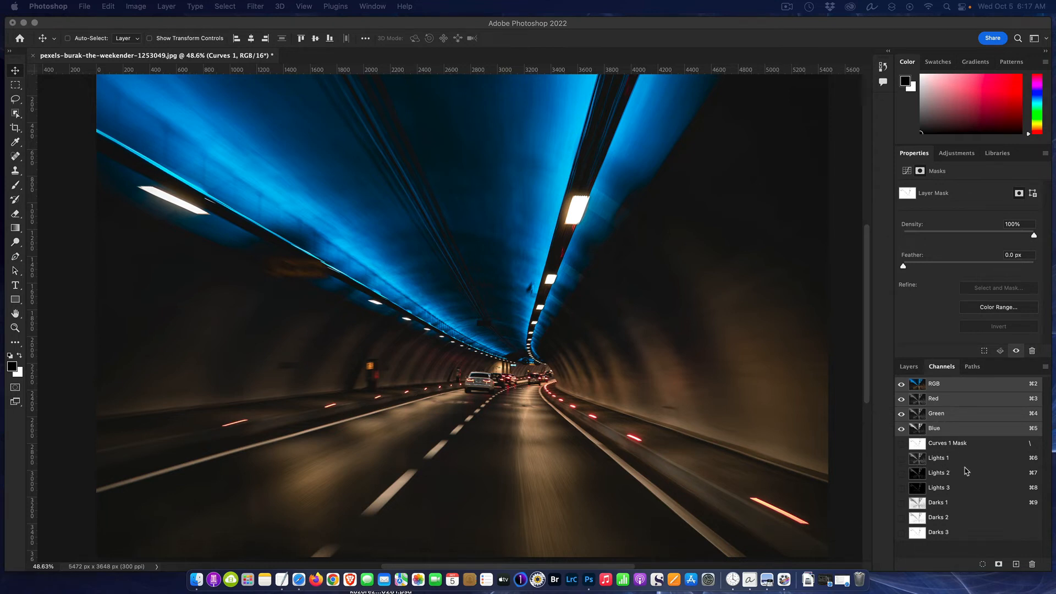
super+click(917, 461)
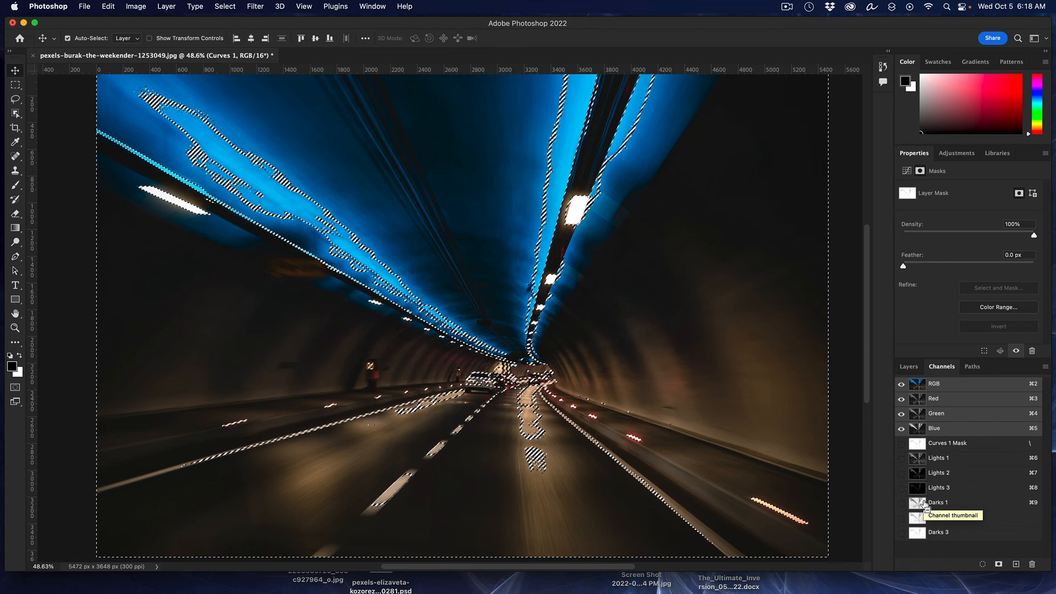
super+click(917, 502)
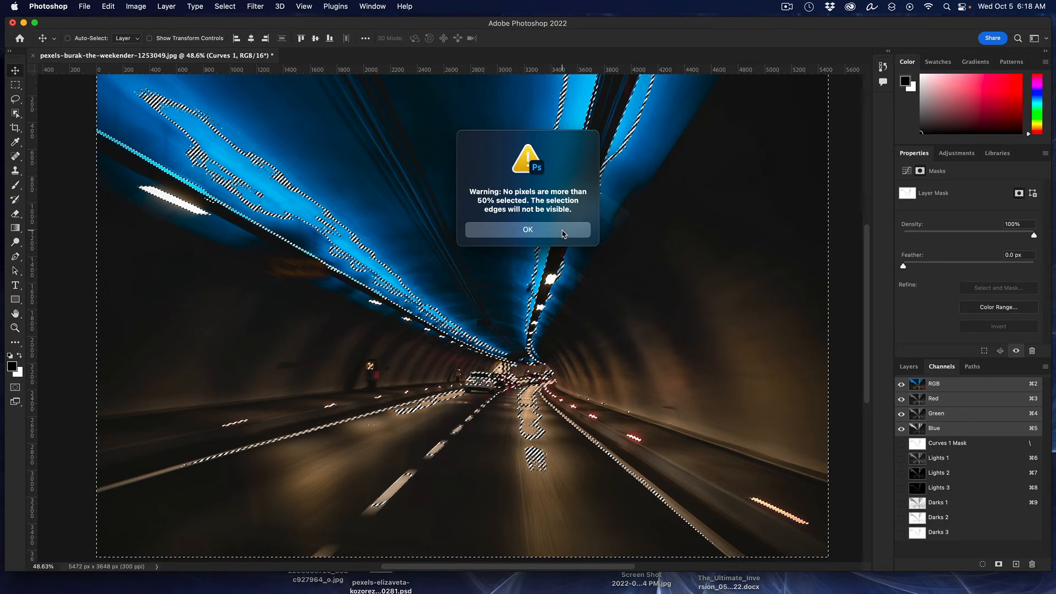
click(562, 234)
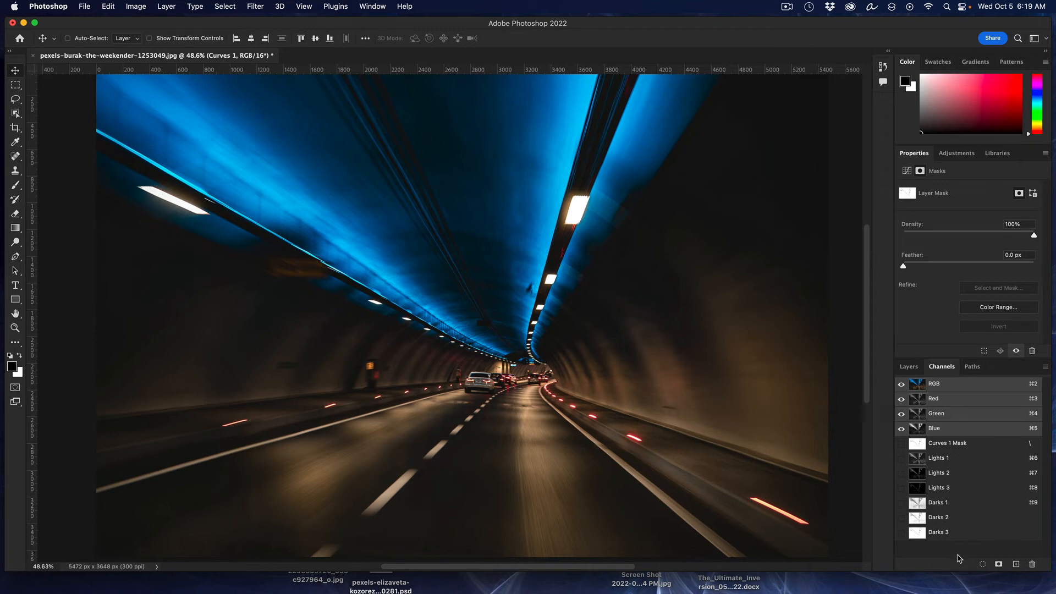
Step: Save the midtone selection as a new alpha channel named Midtones
click(998, 564)
click(933, 549)
double_click(933, 548)
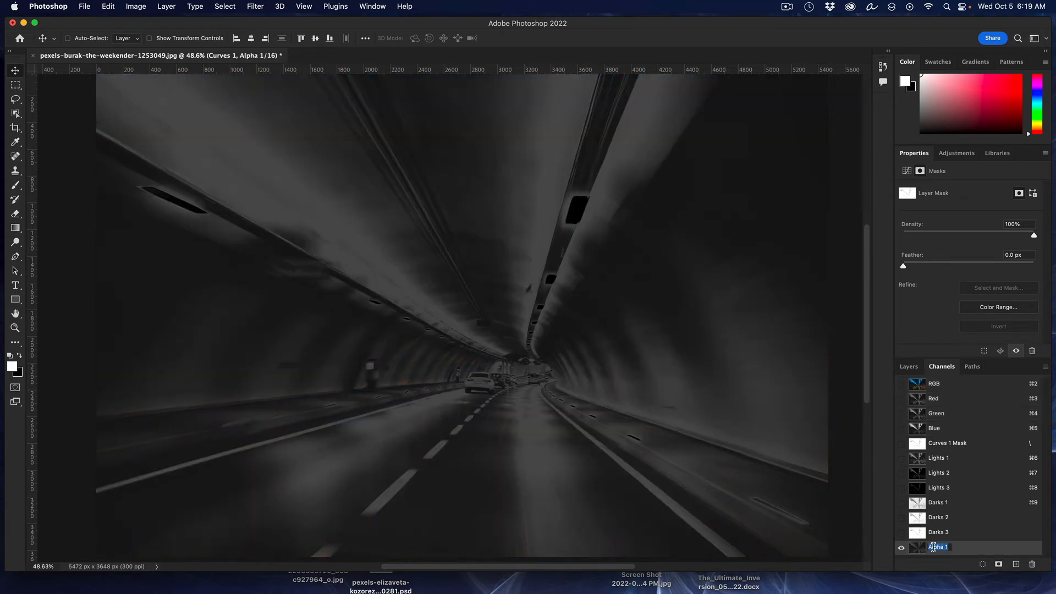
text(Midtones)
key(Return)
Step: Review the saved Darks and Lights channels one after another in the image, ending with Lights 1
click(914, 535)
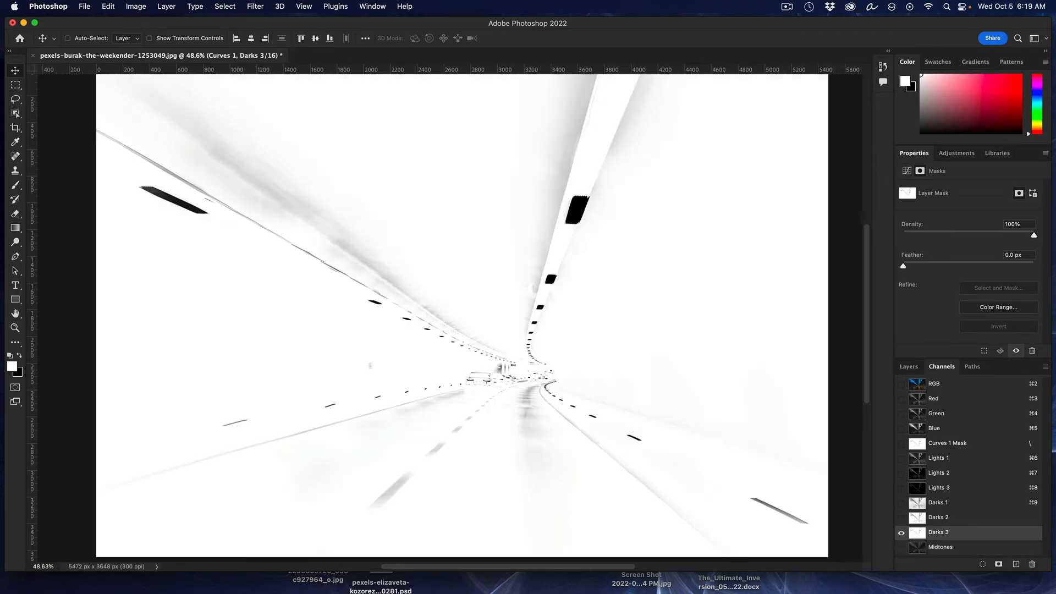
click(923, 516)
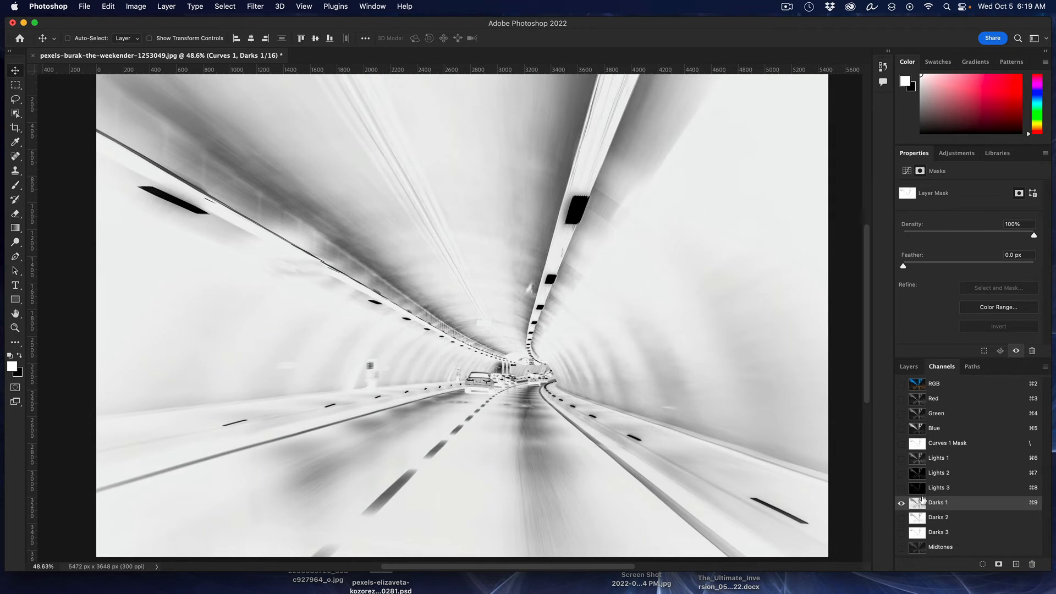
click(923, 489)
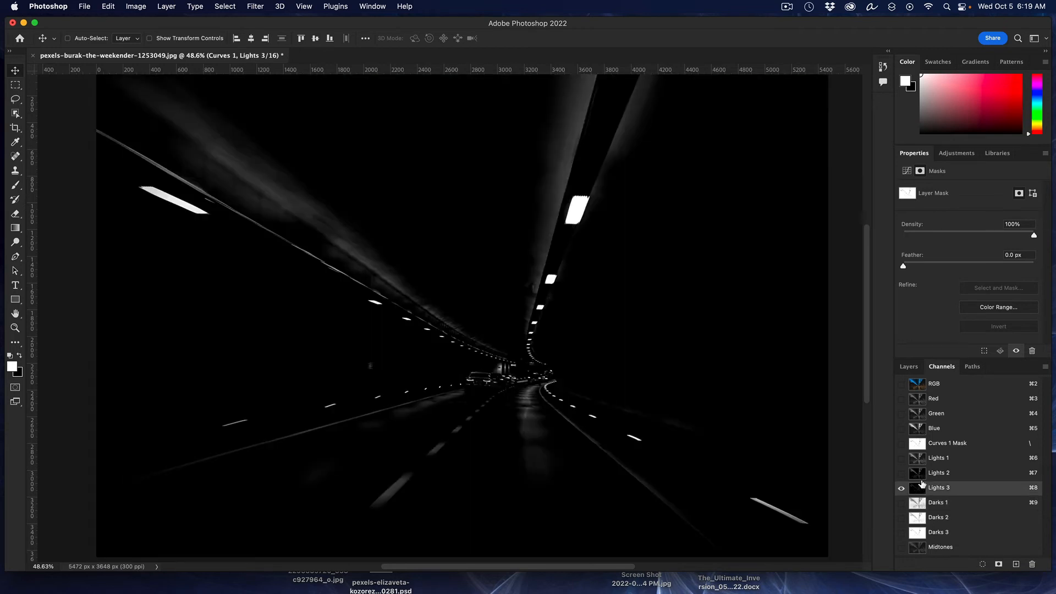
click(923, 473)
click(922, 461)
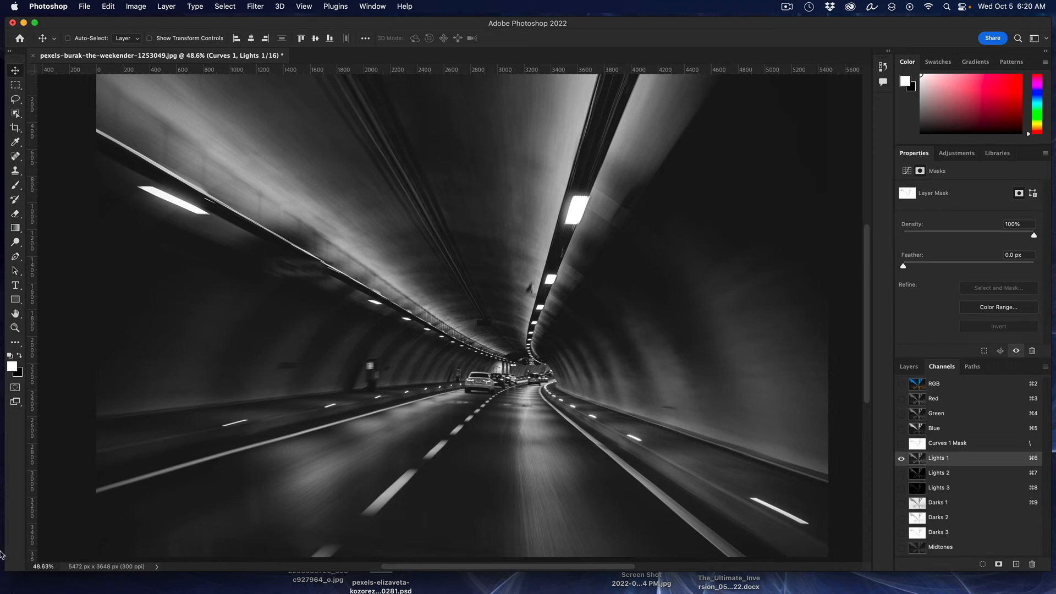
click(213, 567)
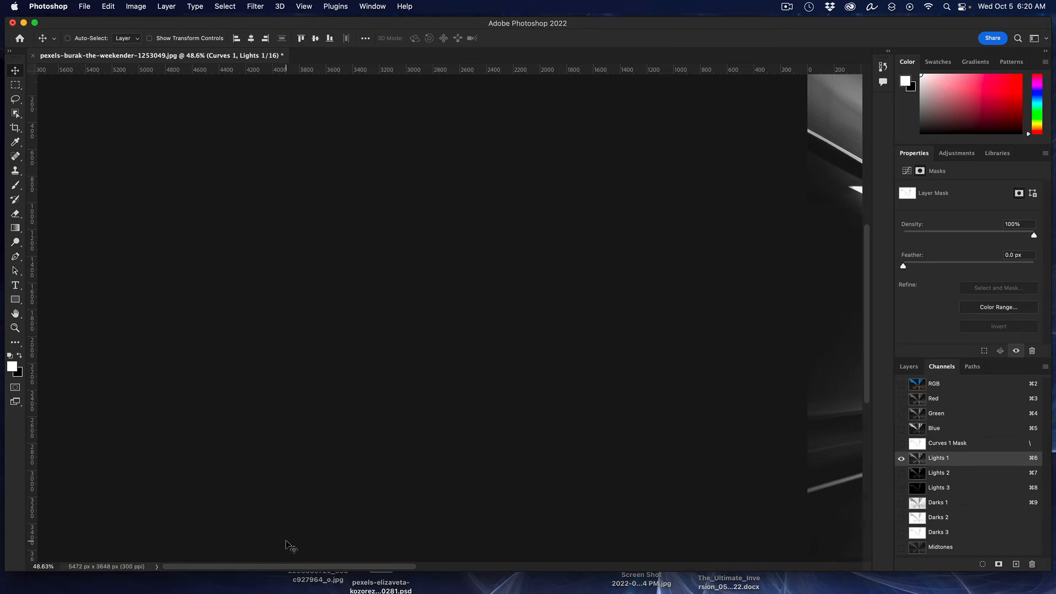
scroll(291, 546, right, 10)
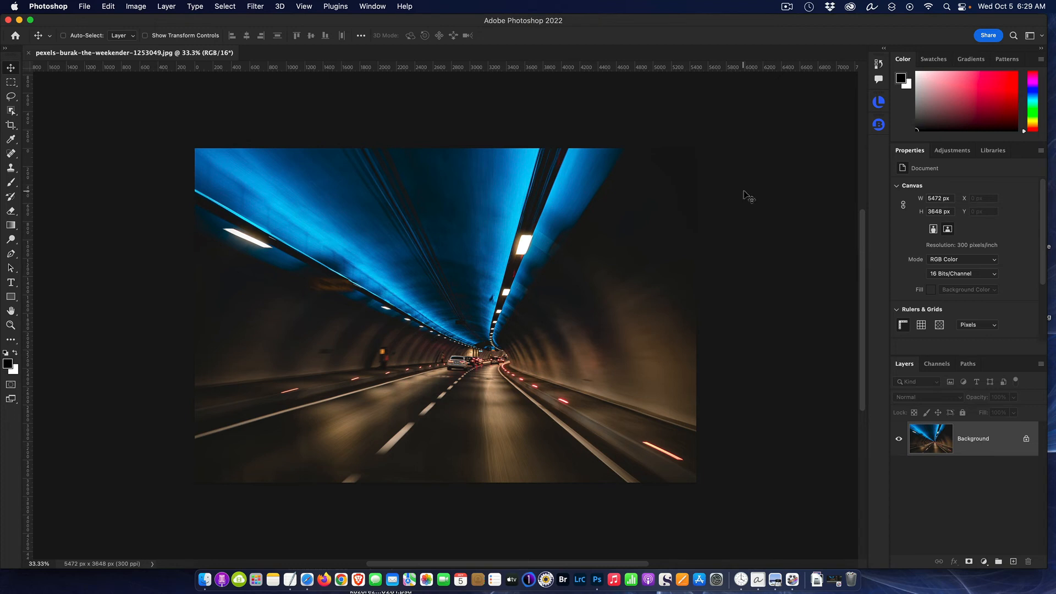
Step: Open Lumenzia and run its Photoshop optimization, enabling GPU Compositing and installing none of the optional extras
key(super+equal)
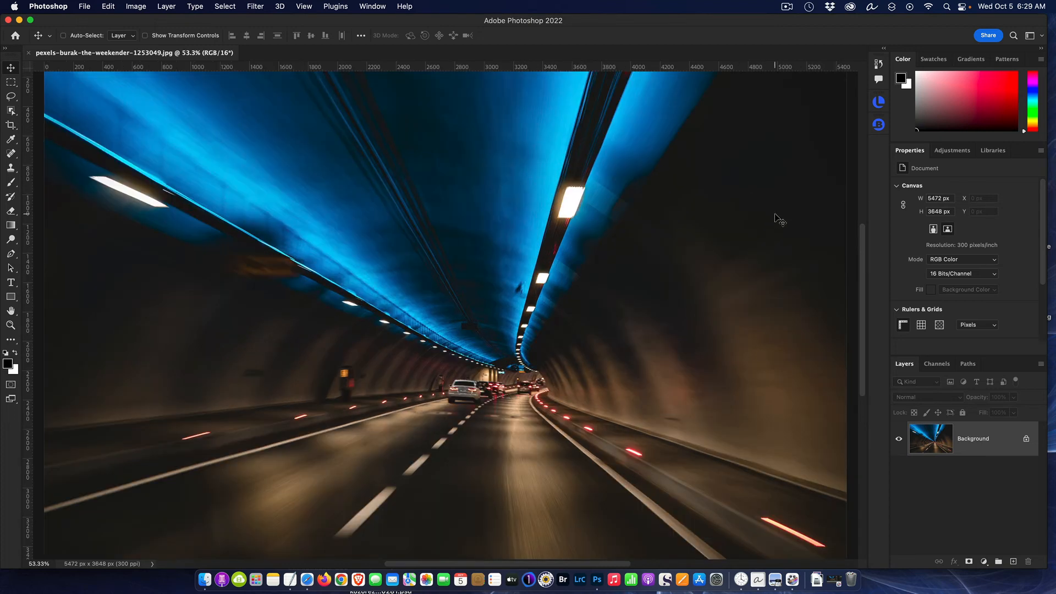
click(879, 102)
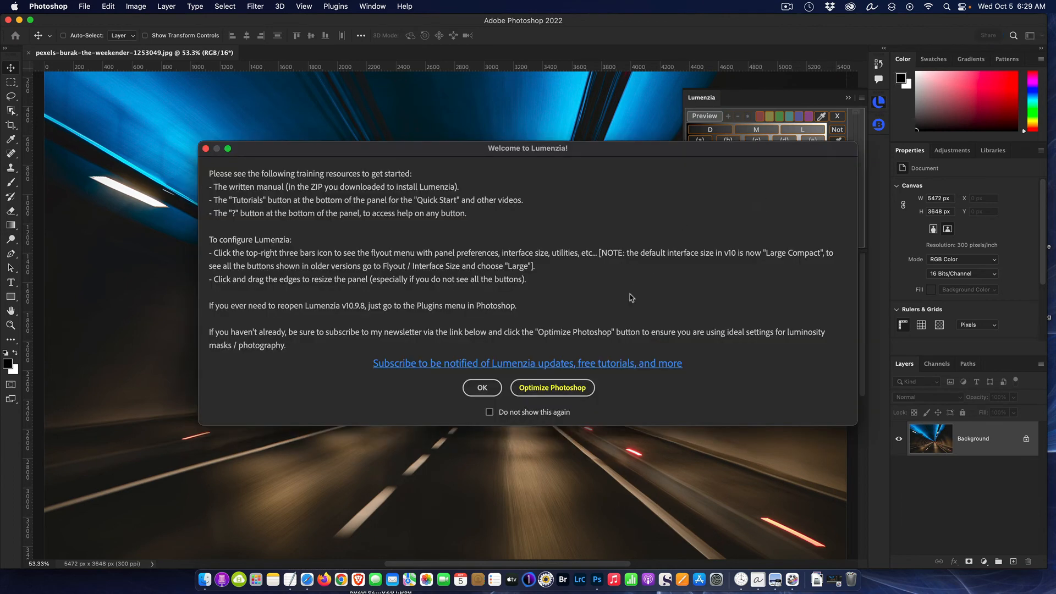
click(553, 387)
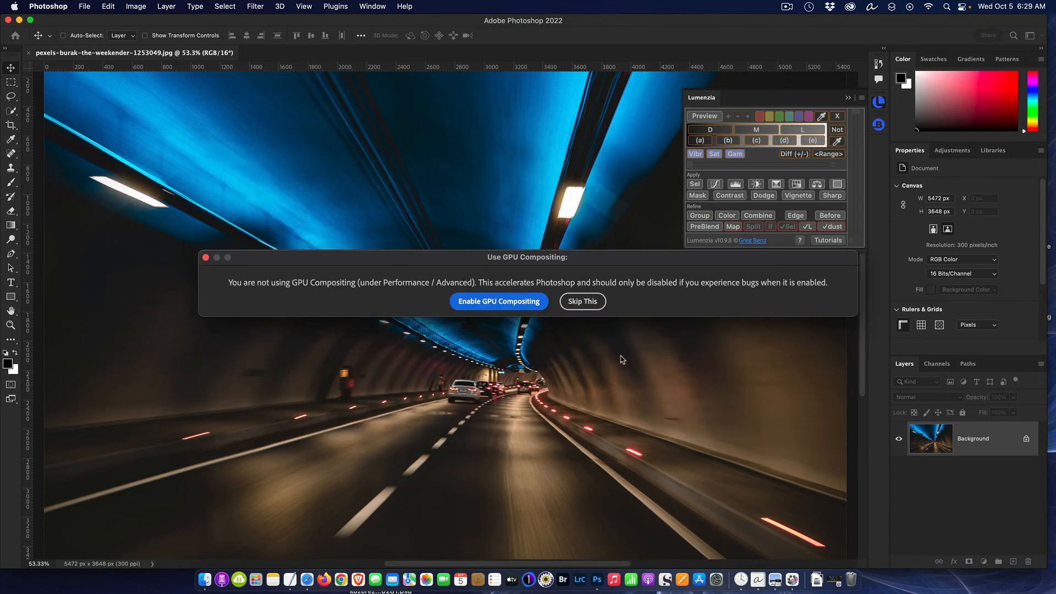
click(501, 302)
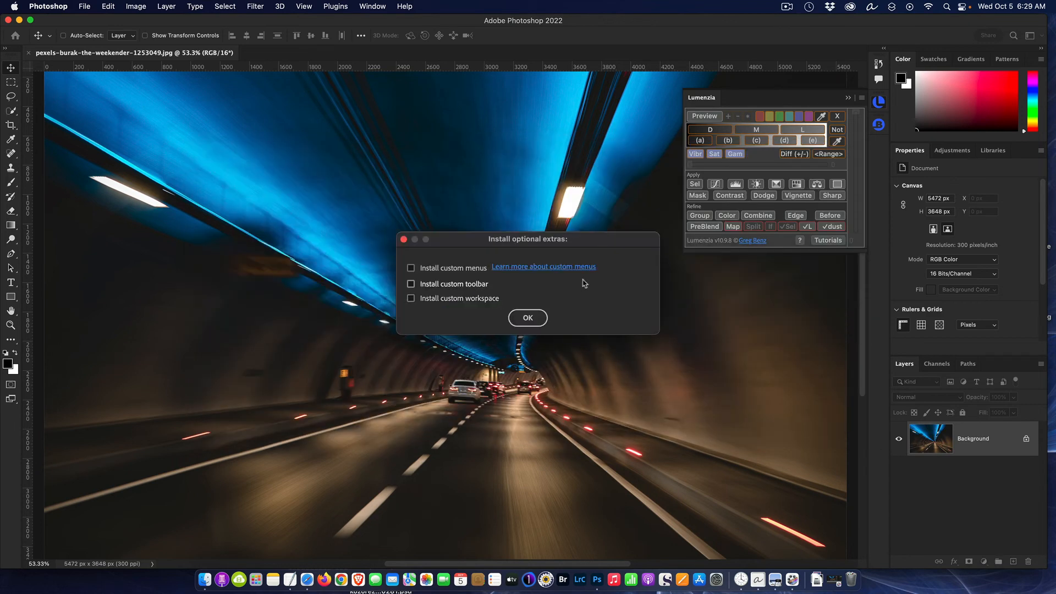
click(528, 317)
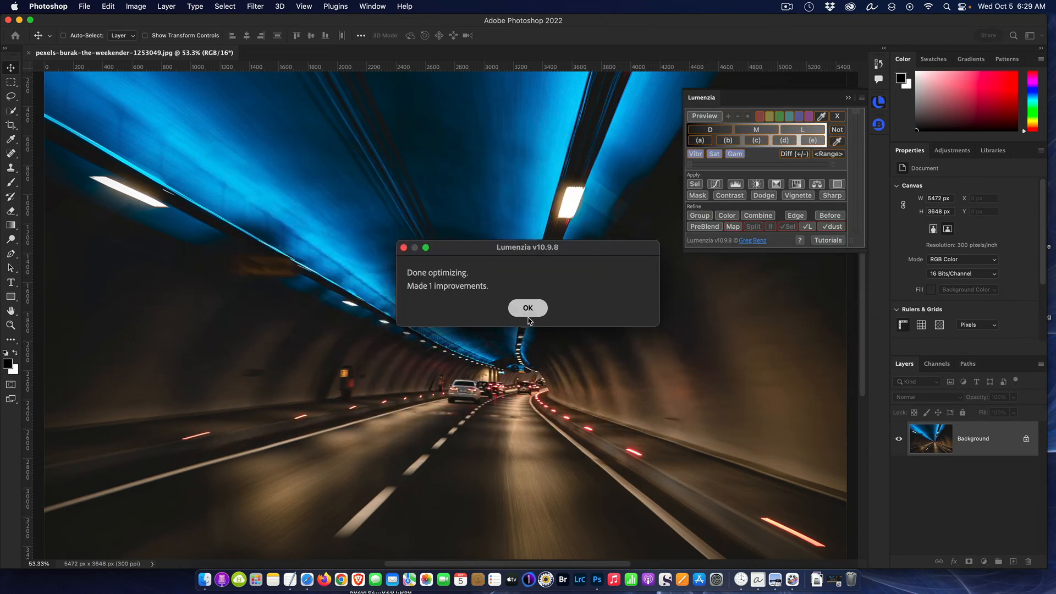
click(527, 307)
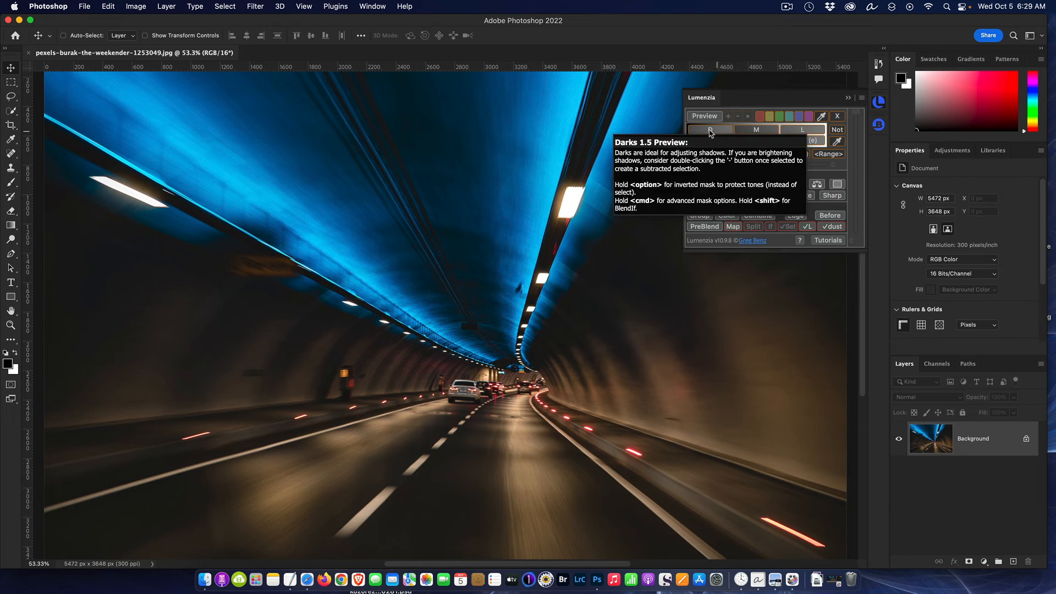
Step: Preview a Lights mask in Lumenzia, set its precision to 2.25, apply it to a new Curves adjustment layer, and collapse the plugin panel
click(805, 131)
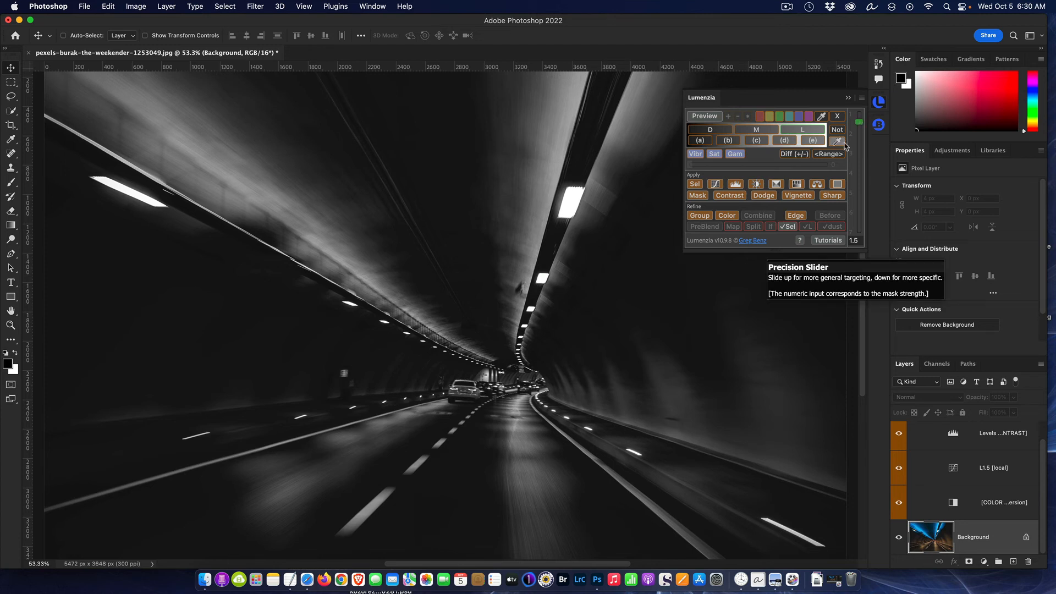
drag(857, 124, 858, 176)
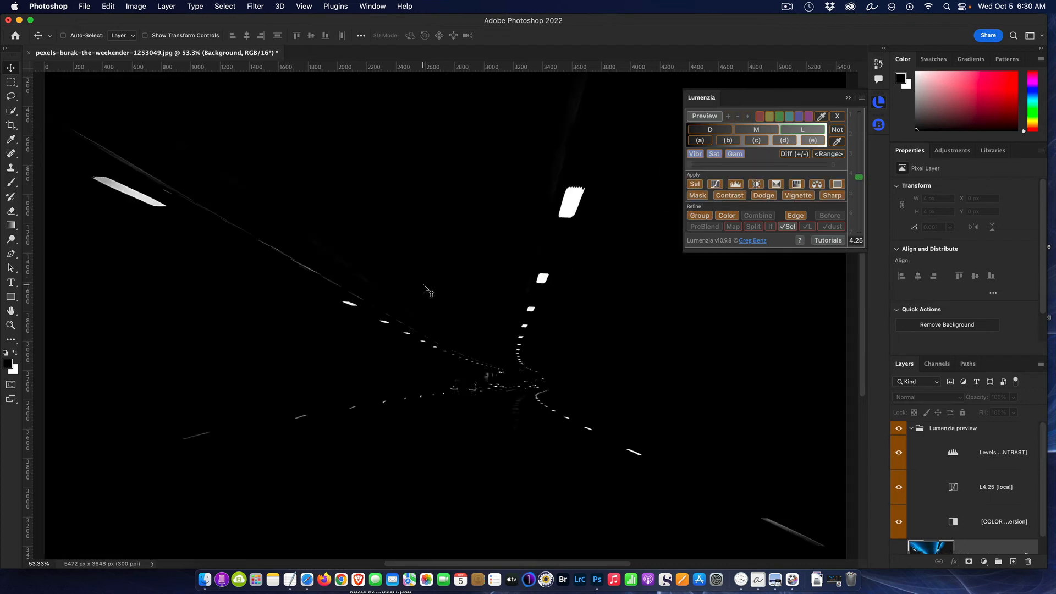
drag(859, 177, 859, 137)
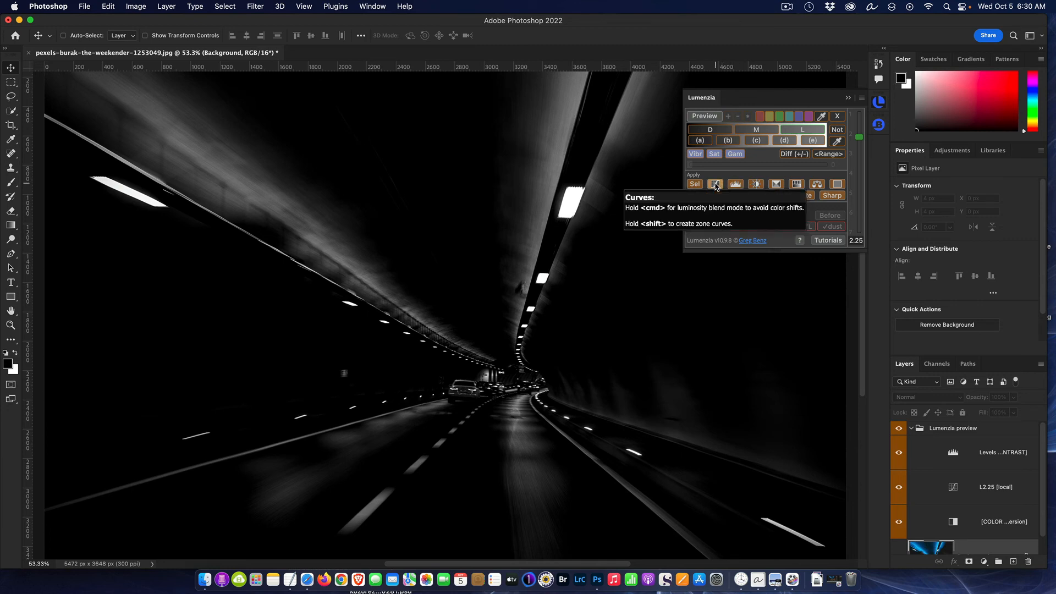
click(714, 185)
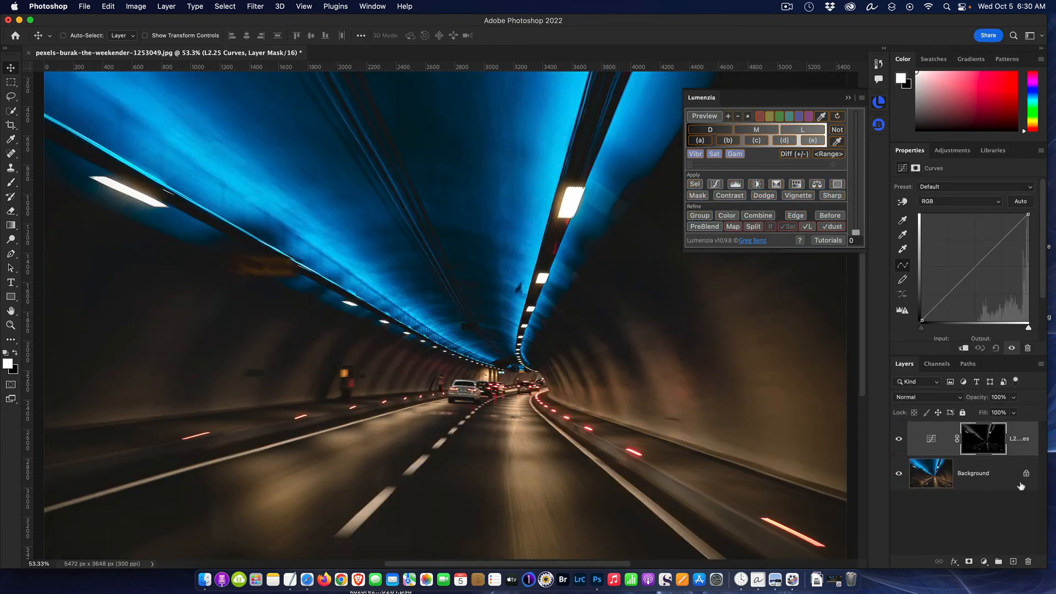
click(847, 97)
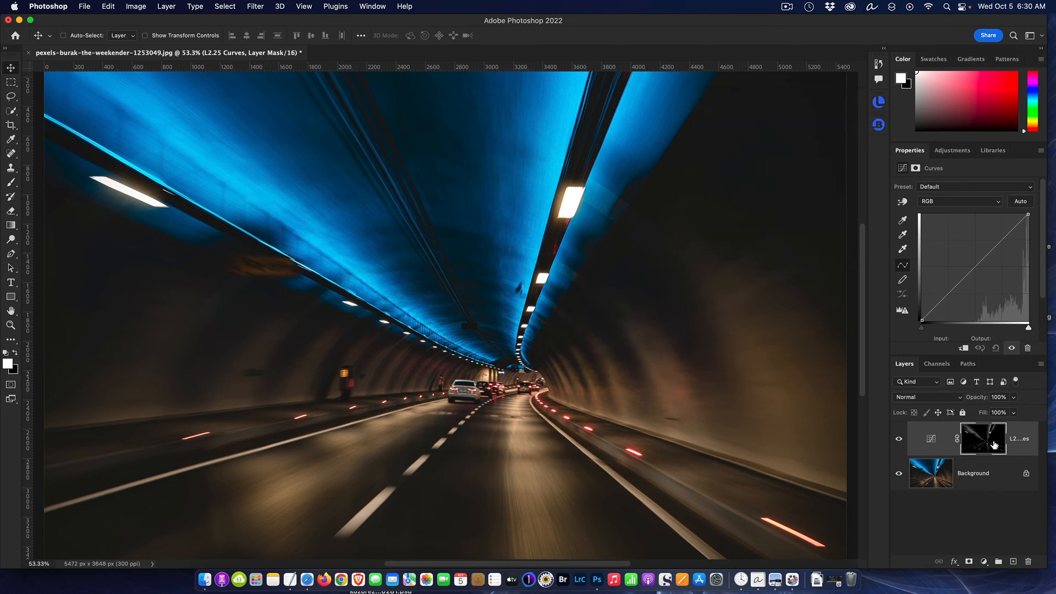
Step: Darken the masked highlights by setting an RGB curve point at input 144, output 128, and compare the image with and without the adjustment
click(931, 439)
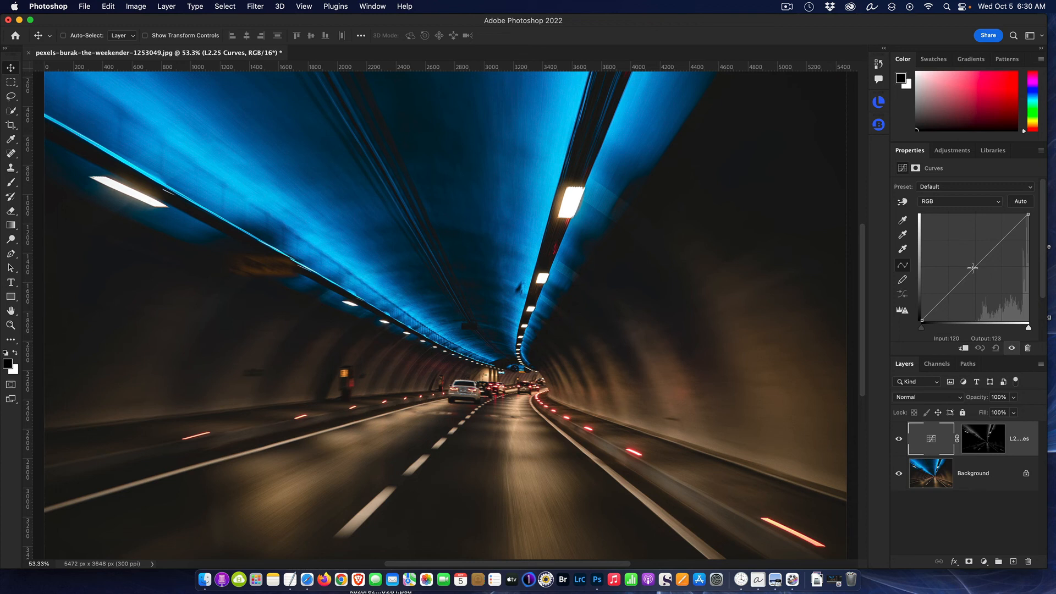
drag(973, 268, 994, 311)
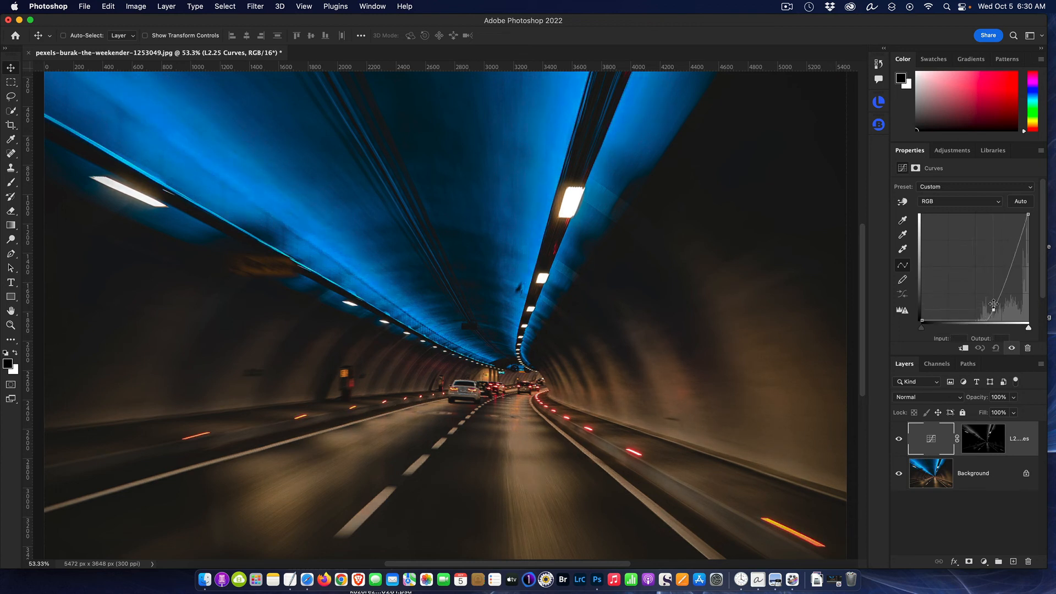
drag(997, 308, 981, 275)
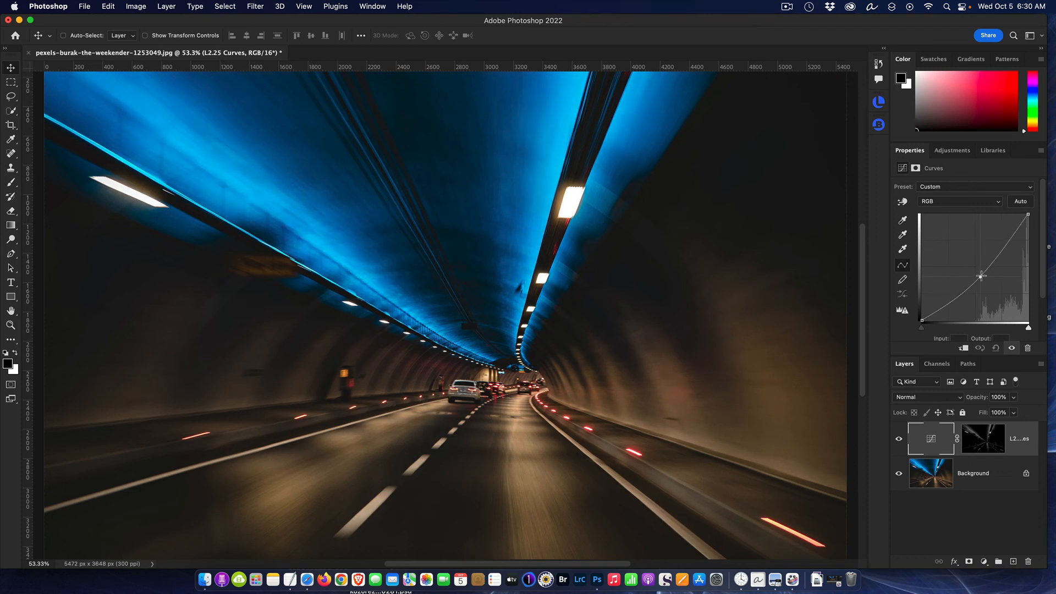
mouse_move(981, 276)
mouse_down()
mouse_move(990, 220)
mouse_move(982, 267)
mouse_up()
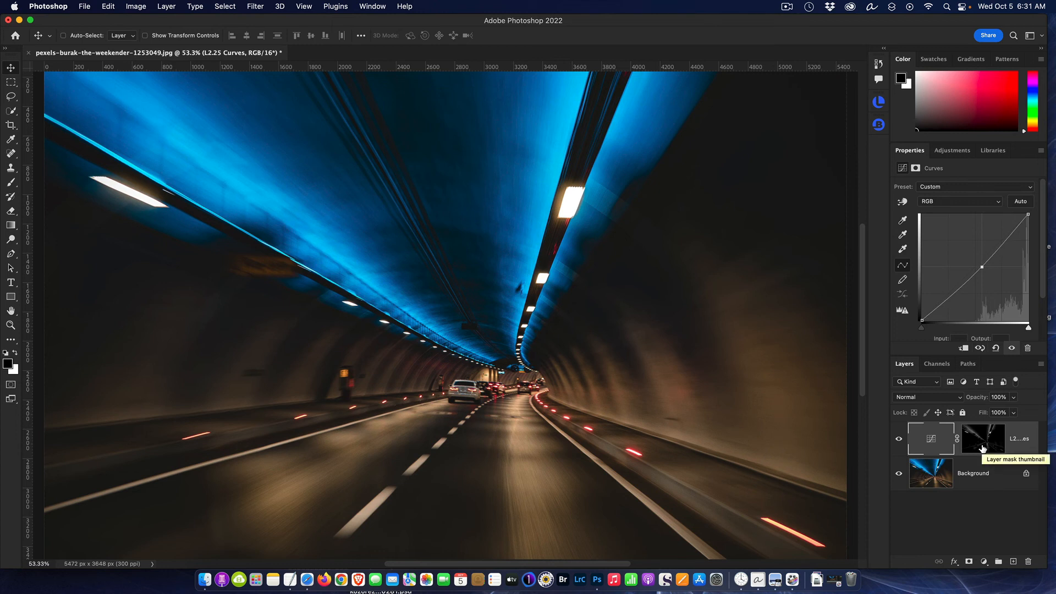
click(896, 442)
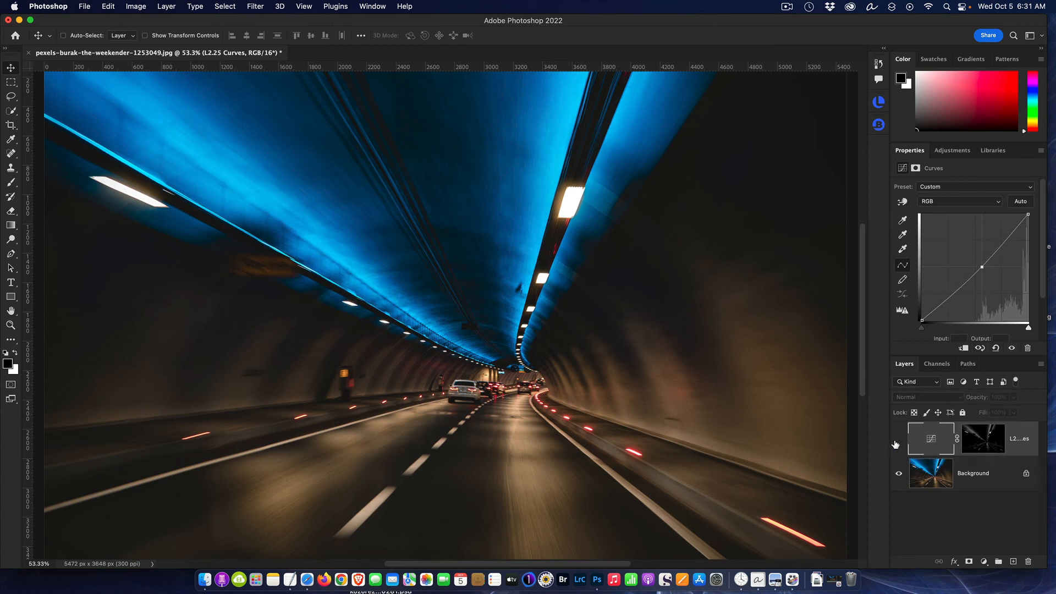
click(896, 442)
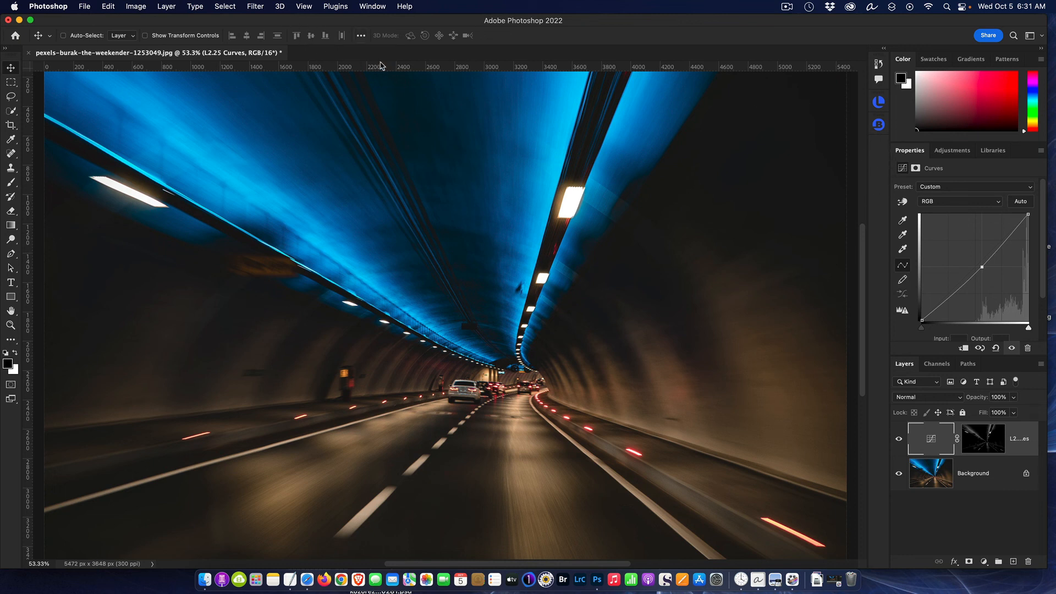
Step: Open the TK8 Combo plugin, look over its tools, and collapse its panel
click(336, 6)
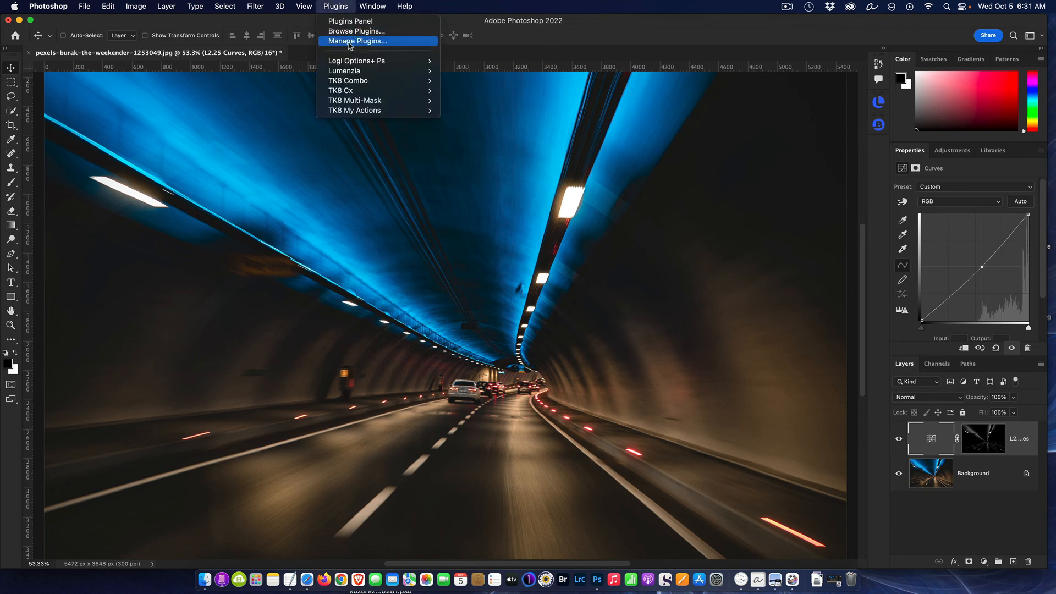
mouse_move(369, 84)
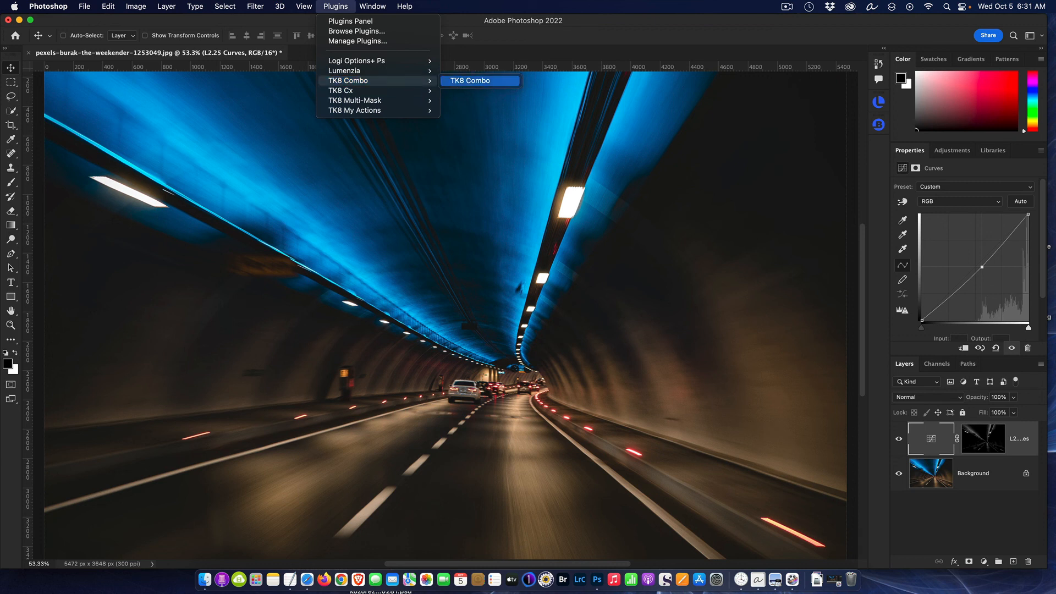
click(456, 89)
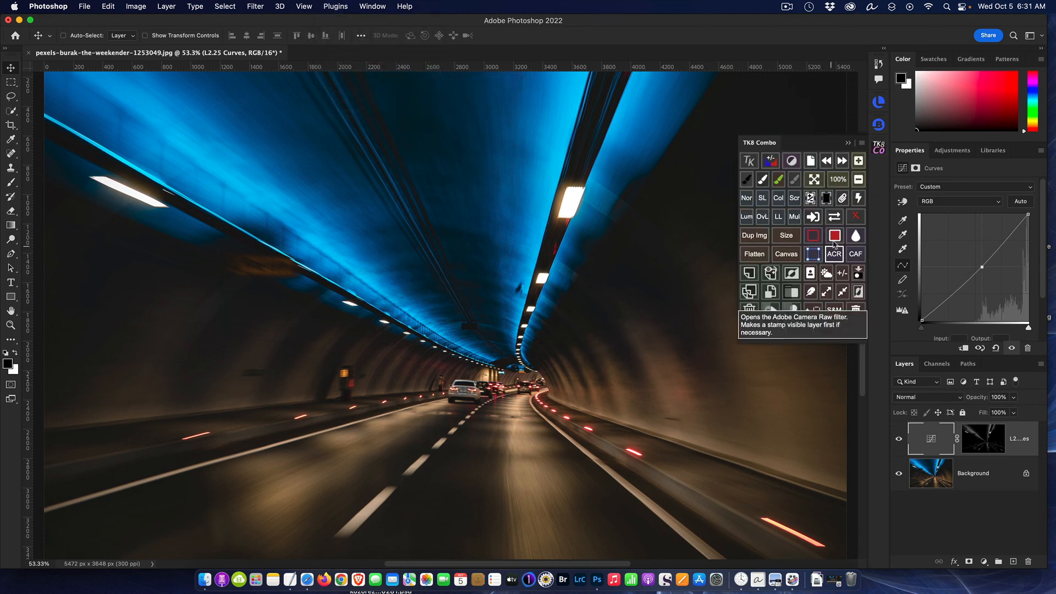
scroll(946, 232, down, 1)
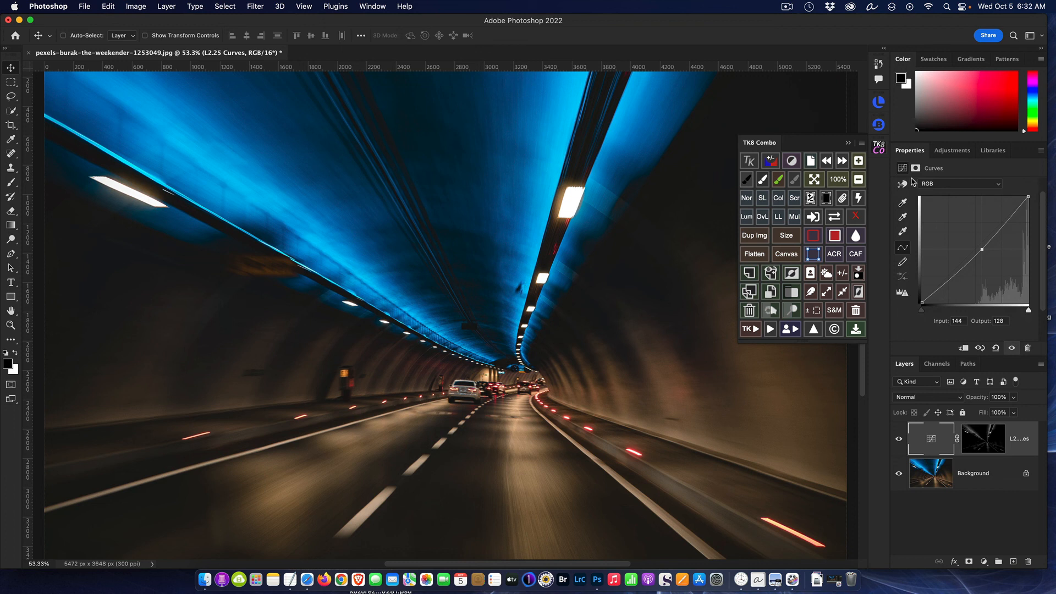
click(847, 144)
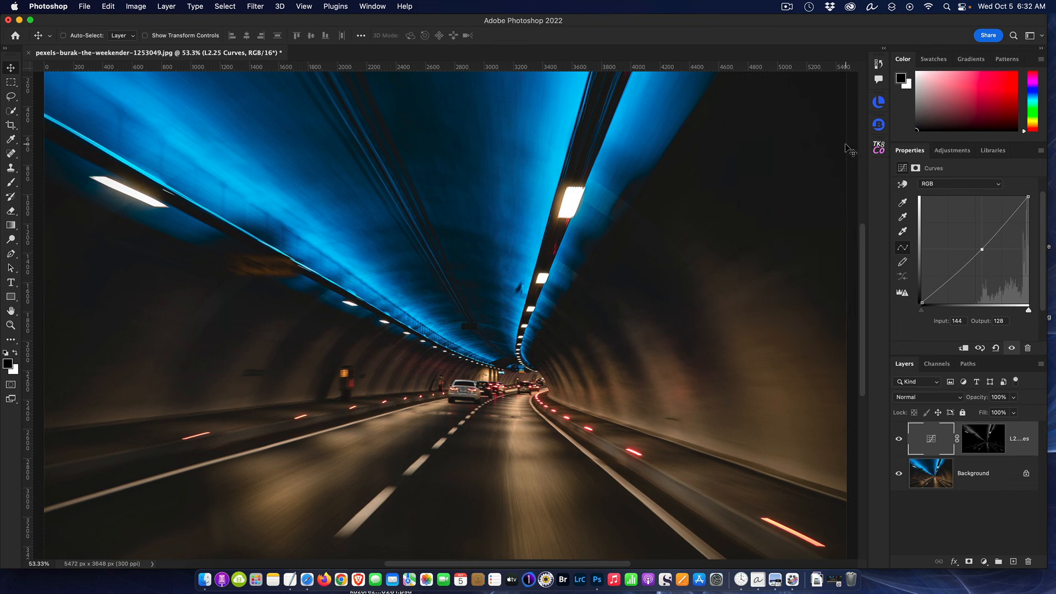
Step: Reopen the Lumenzia plugin
click(880, 103)
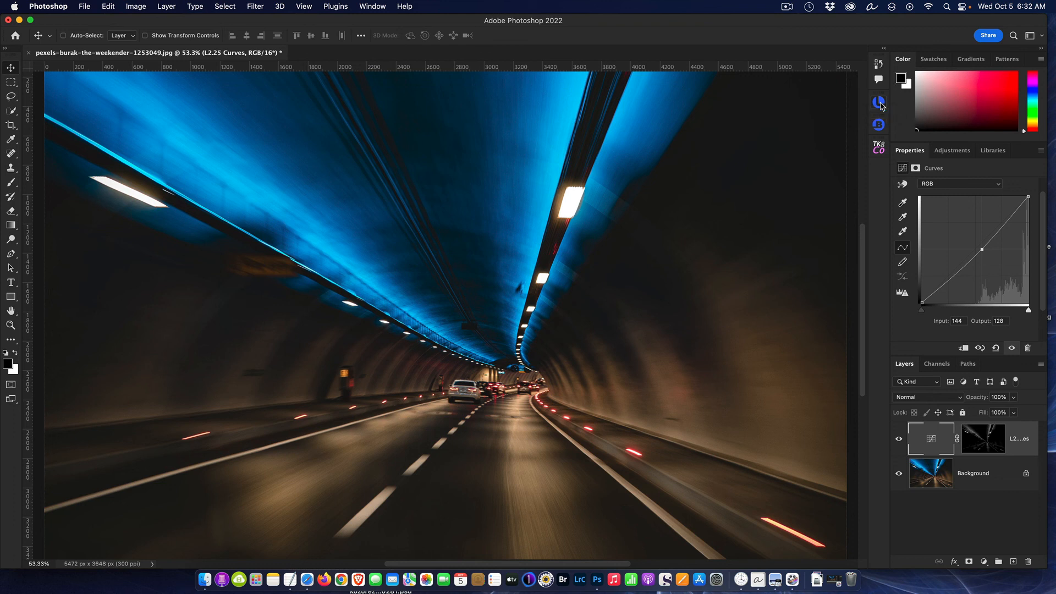